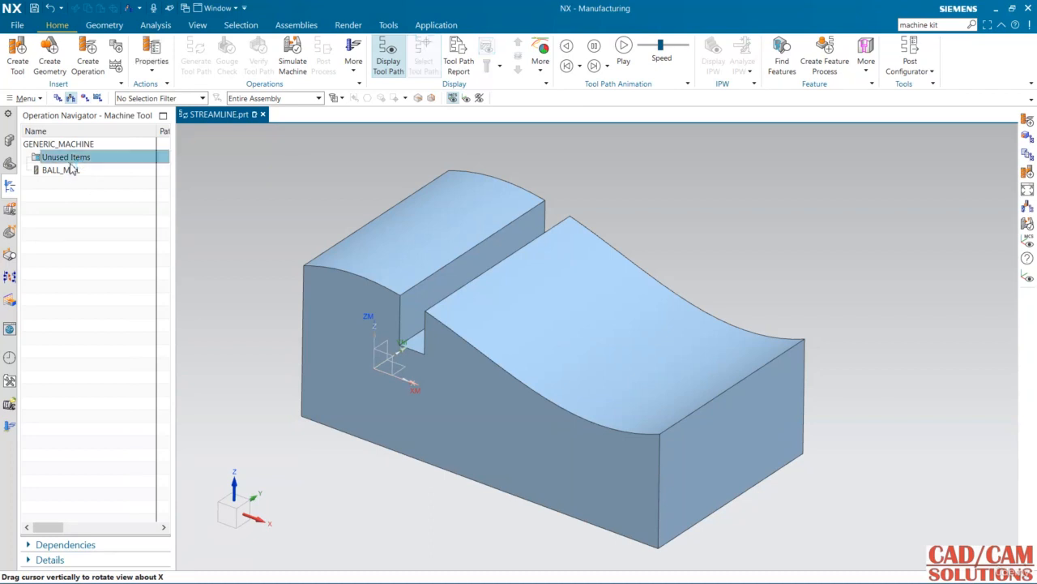
Step: Open the BALL_MILL tool's definition to examine its parameters, and close it
click(69, 170)
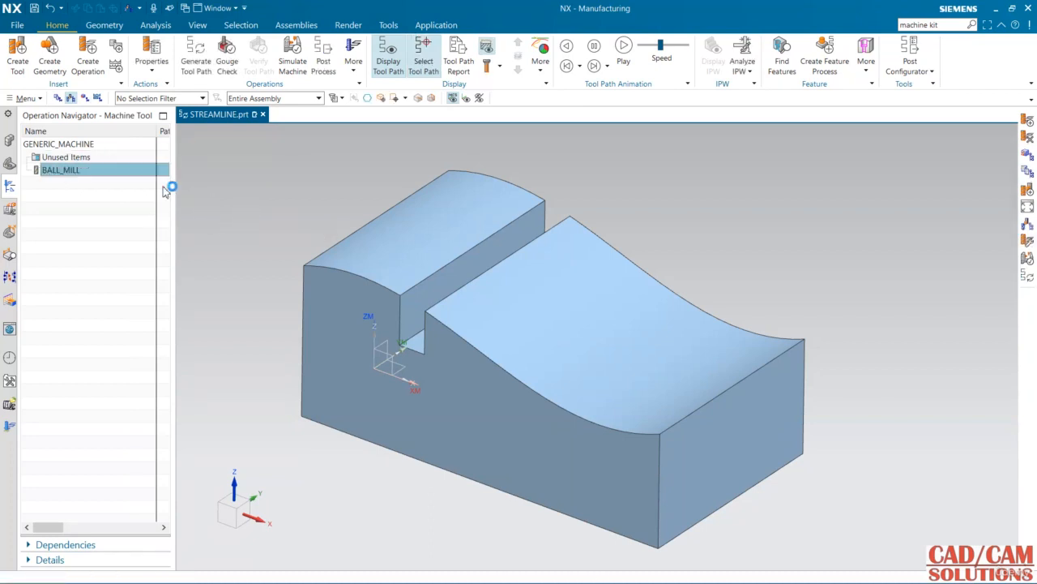
double_click(128, 170)
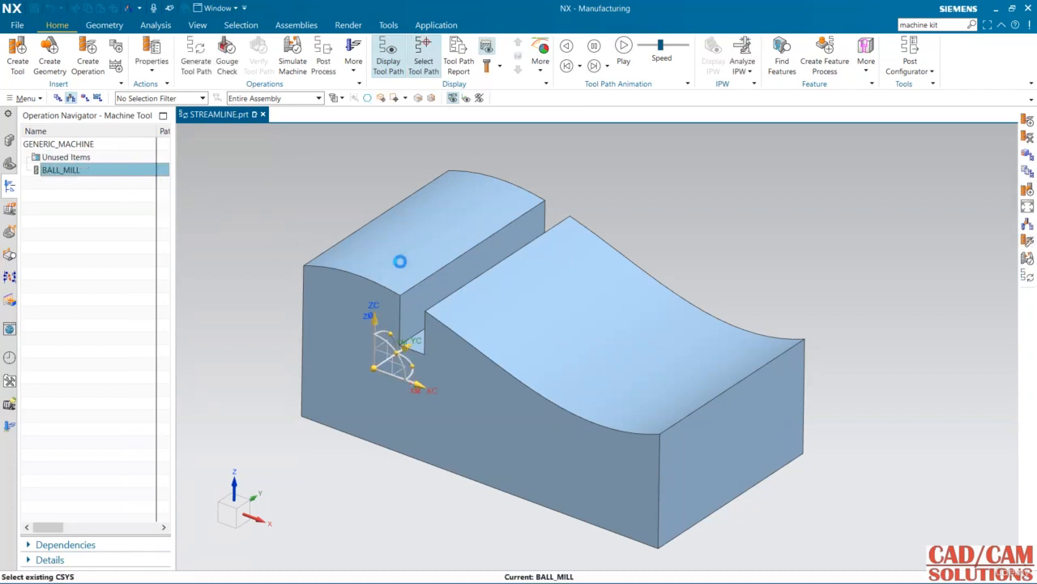
click(390, 261)
middle_drag(326, 222, 328, 237)
click(223, 516)
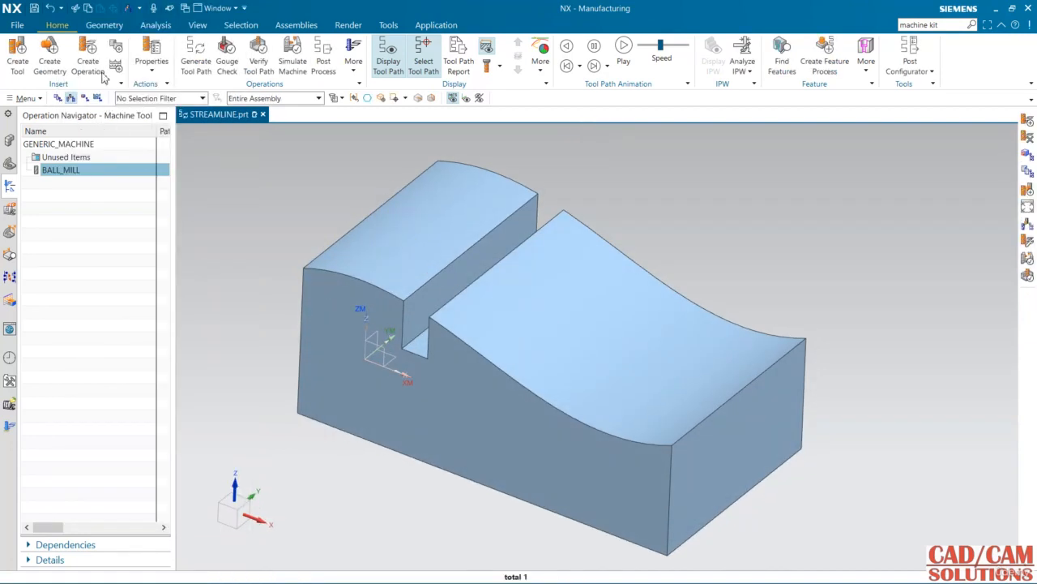
Step: Create a Streamline operation of type mill_contour
mouse_move(165, 132)
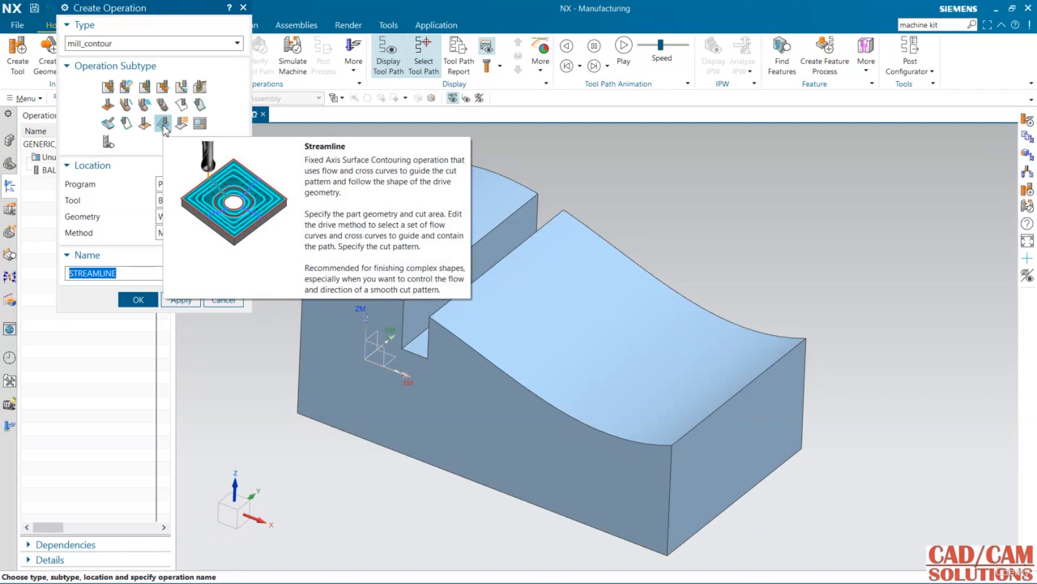
click(139, 299)
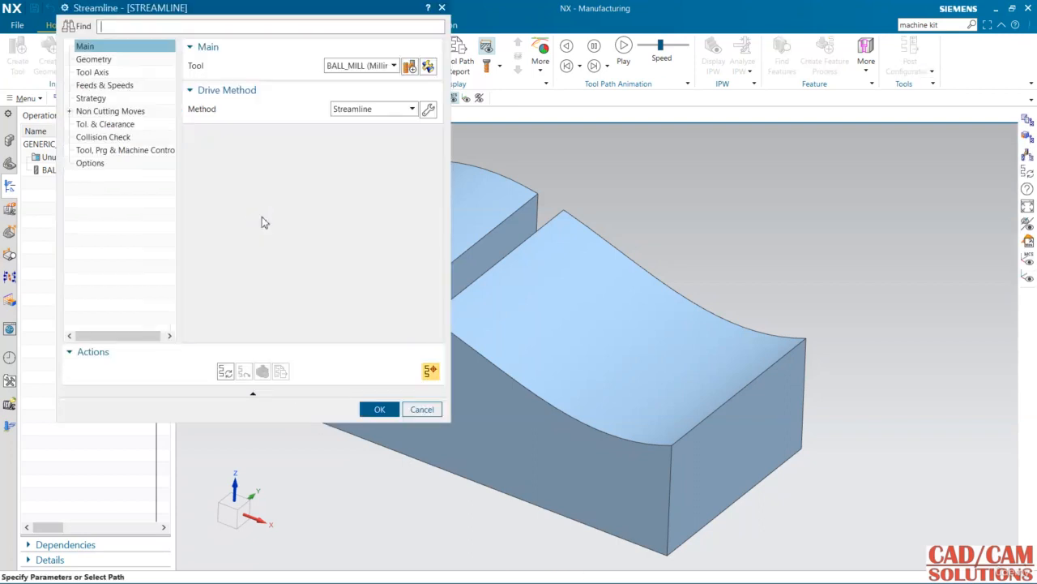
Step: In the streamline drive method, specify the outer and slot-side edges of both curved top faces as four separate flow curve sets
click(429, 109)
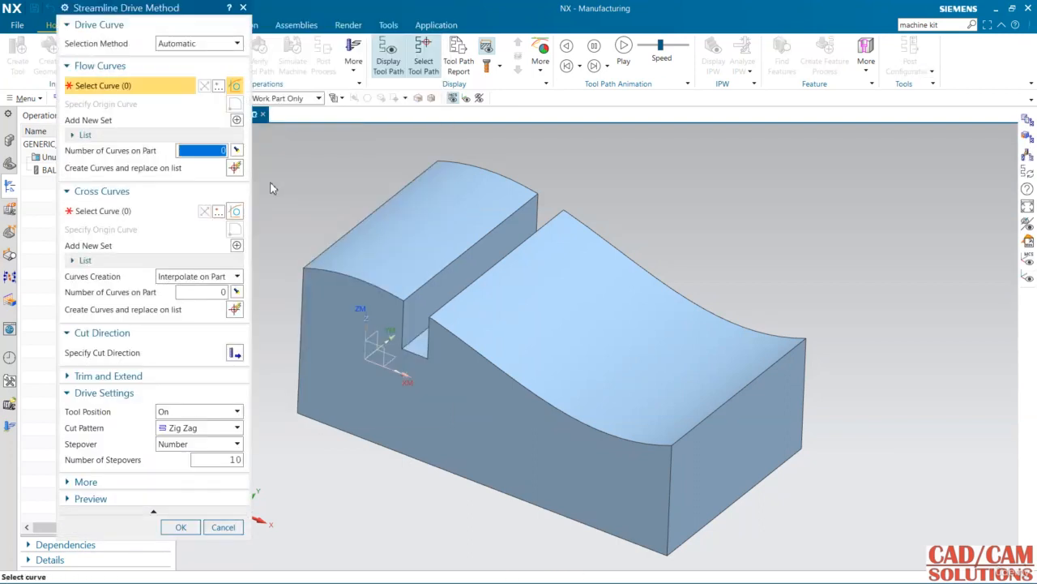
click(330, 245)
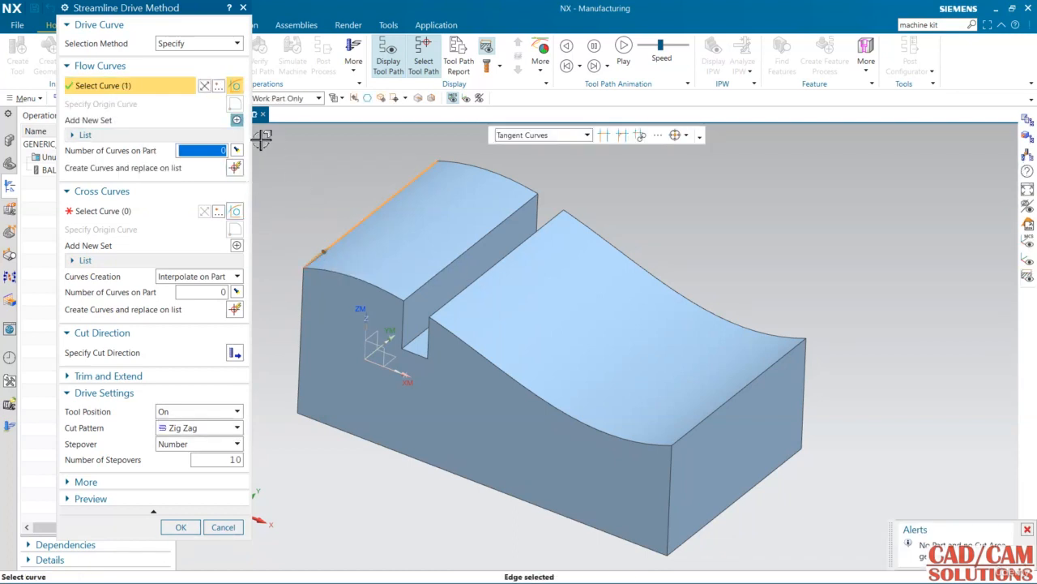
click(237, 121)
click(424, 283)
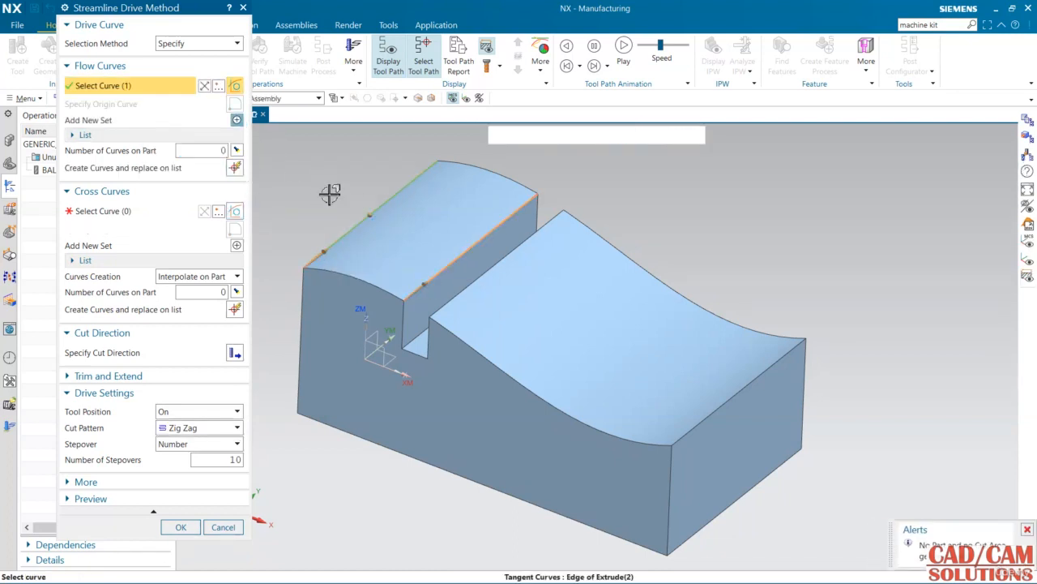
click(237, 120)
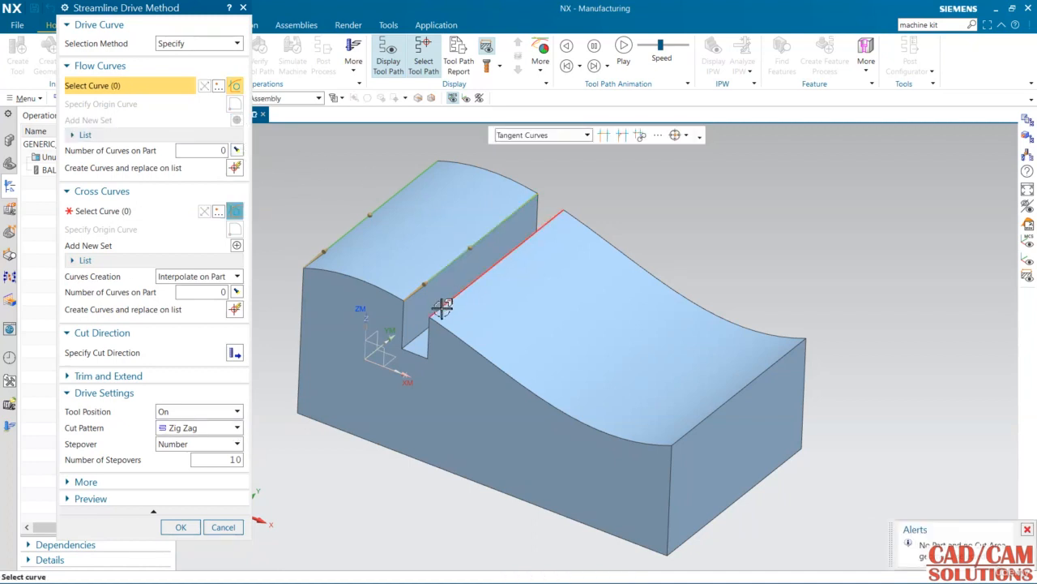
click(481, 277)
click(236, 120)
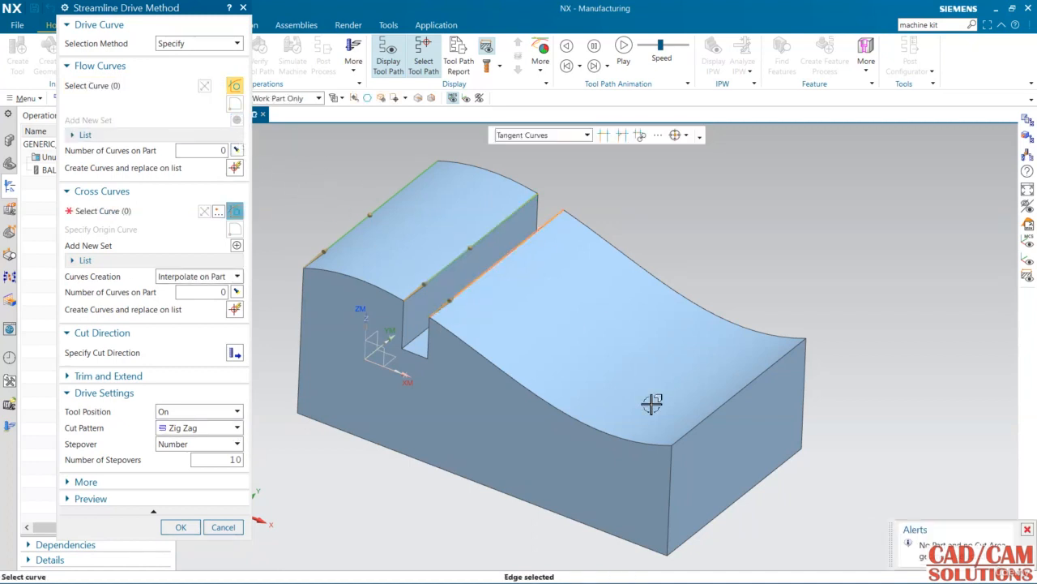
click(685, 436)
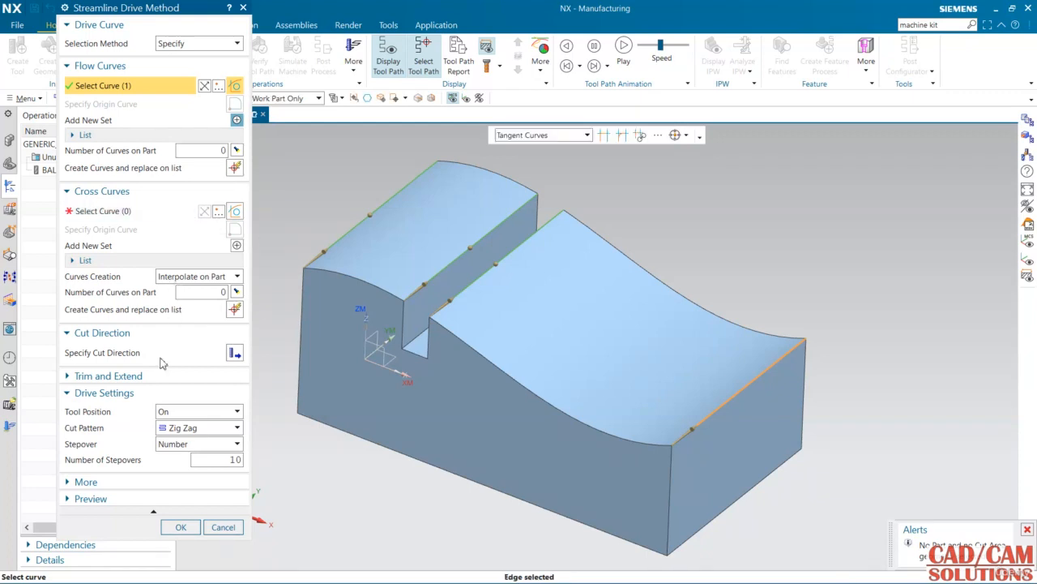
click(180, 527)
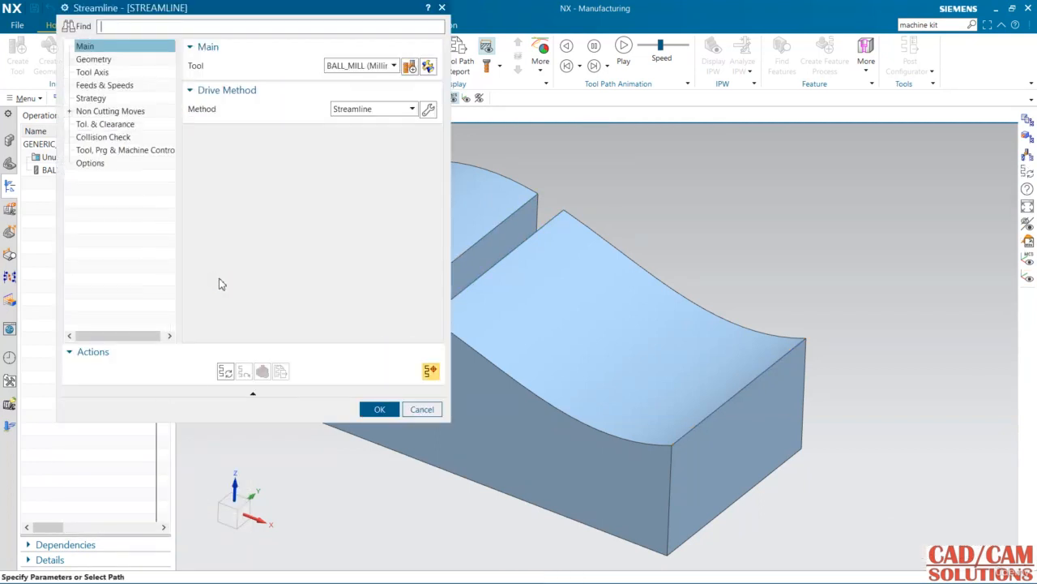
Step: Specify both curved top faces as the operation's cut area and generate the tool path
click(93, 59)
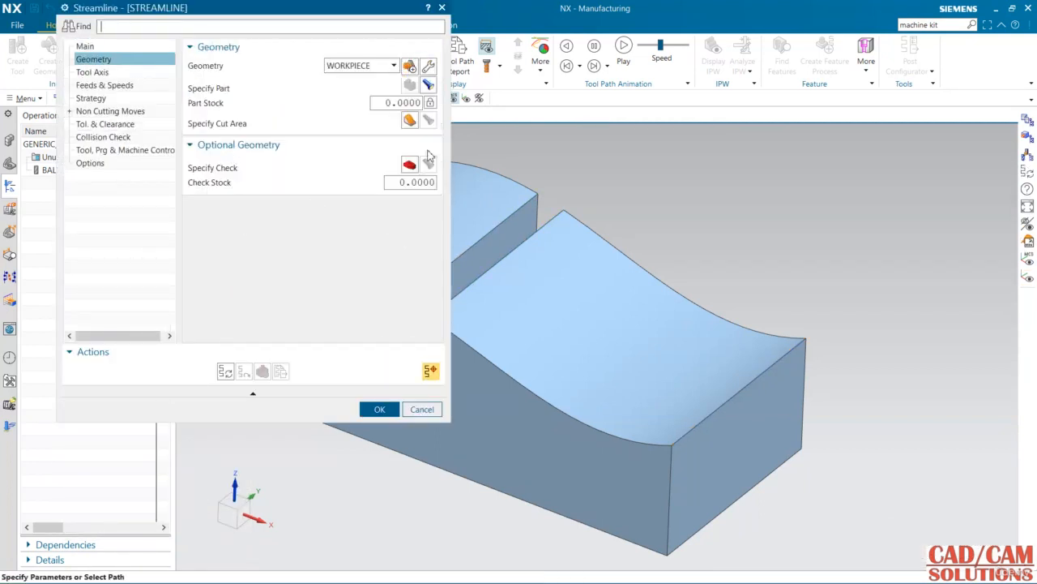
click(427, 119)
click(470, 213)
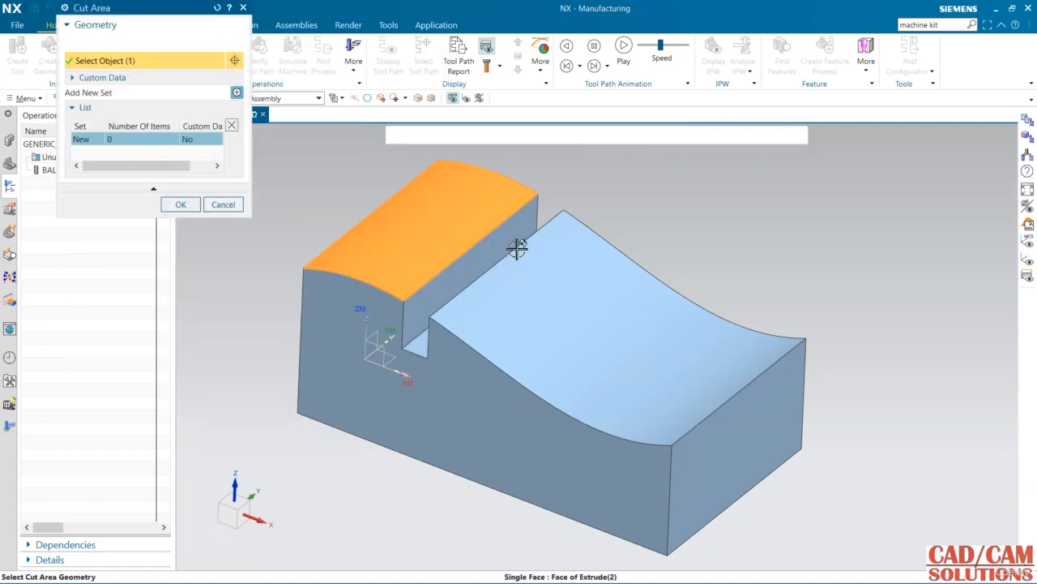
click(558, 313)
click(181, 188)
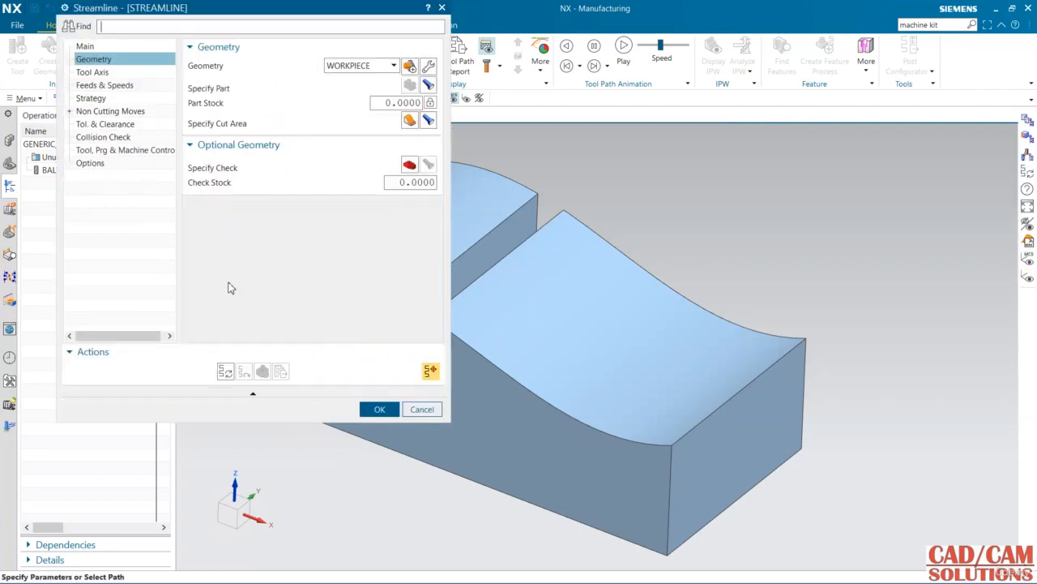
click(225, 372)
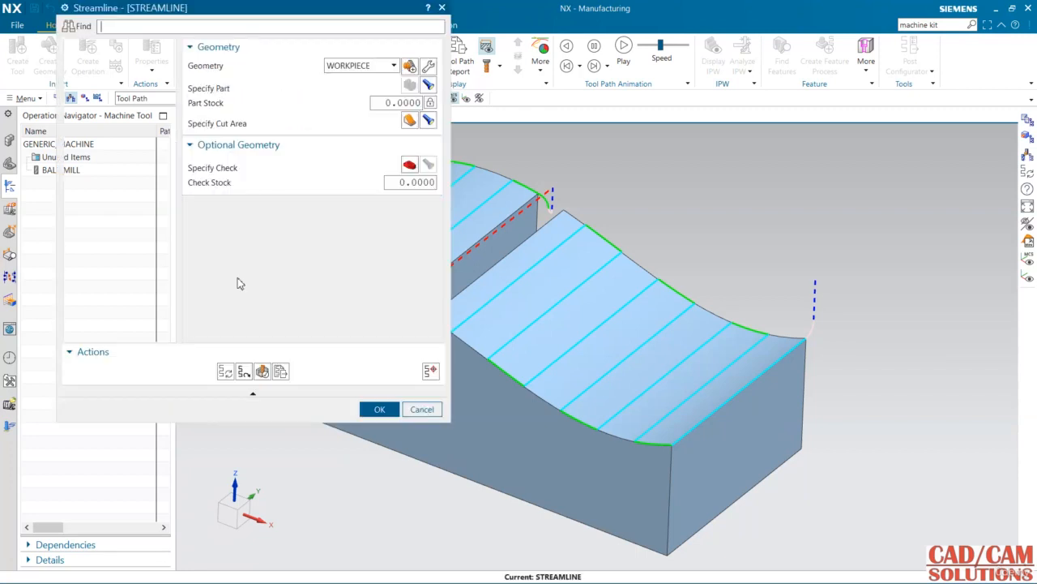
Step: Set the drive method's number of stepovers to 60 and regenerate the tool path
click(86, 46)
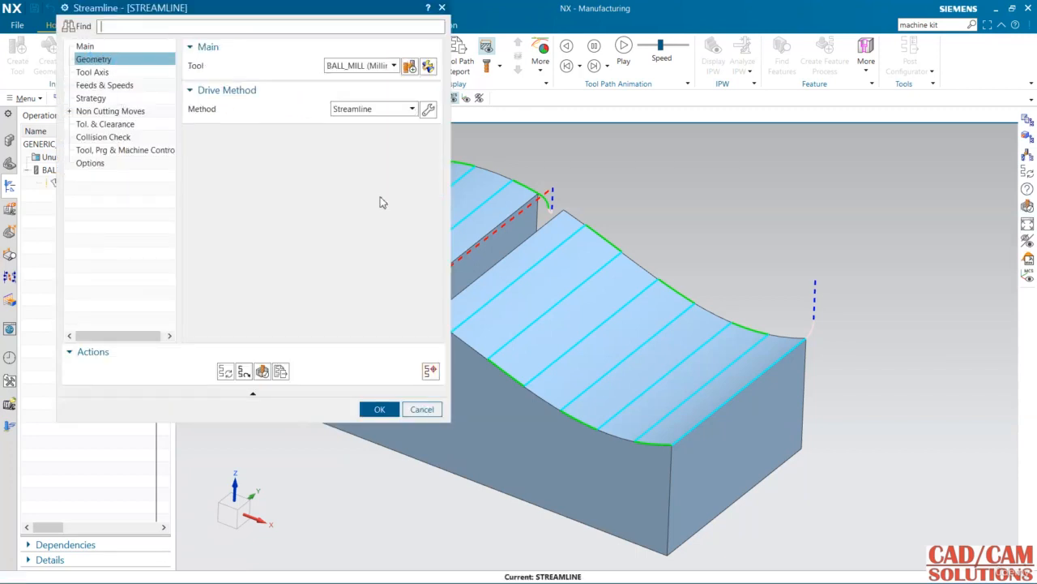
click(429, 110)
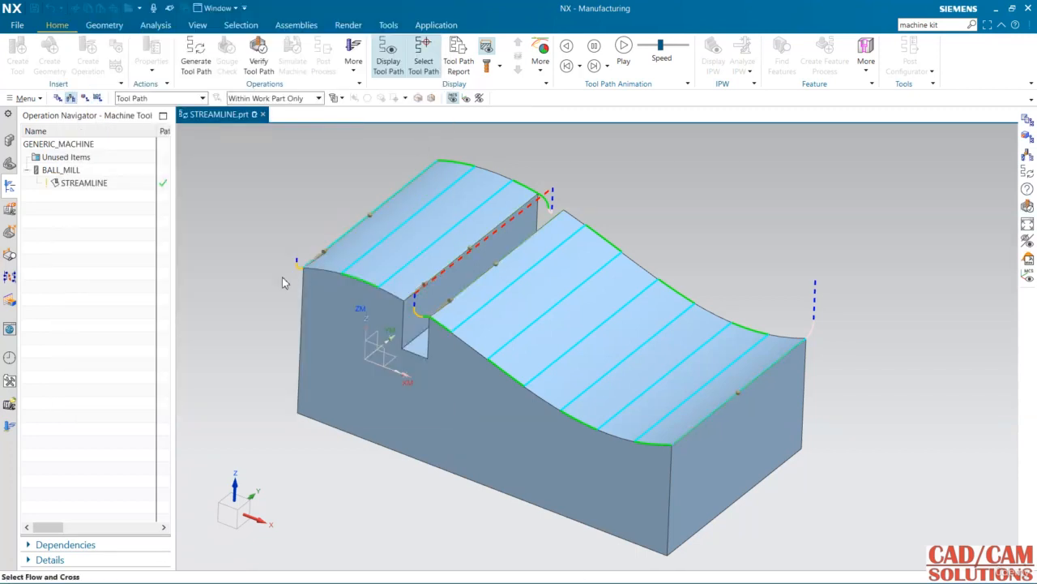
double_click(212, 460)
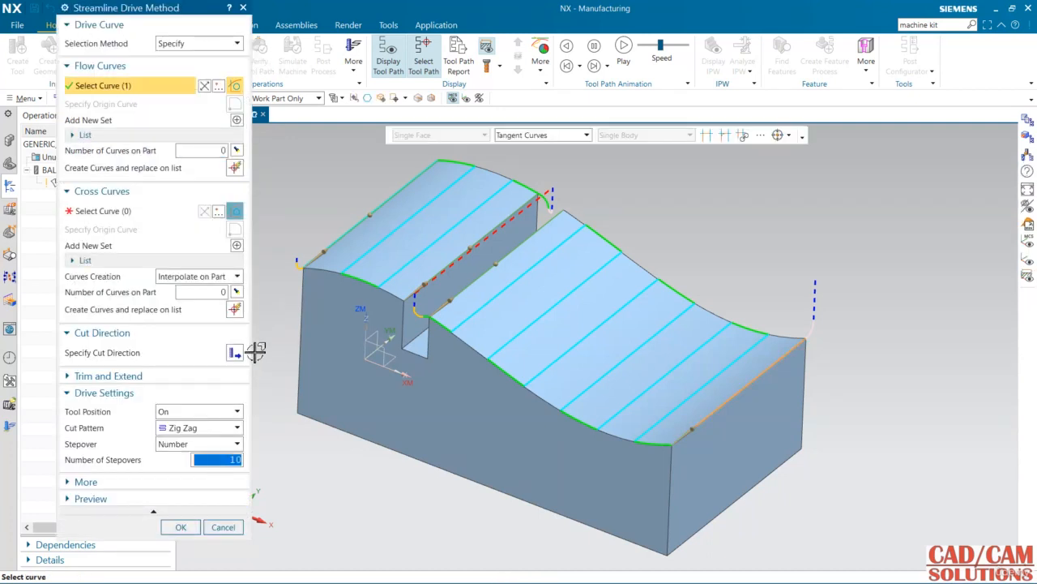
text(6)
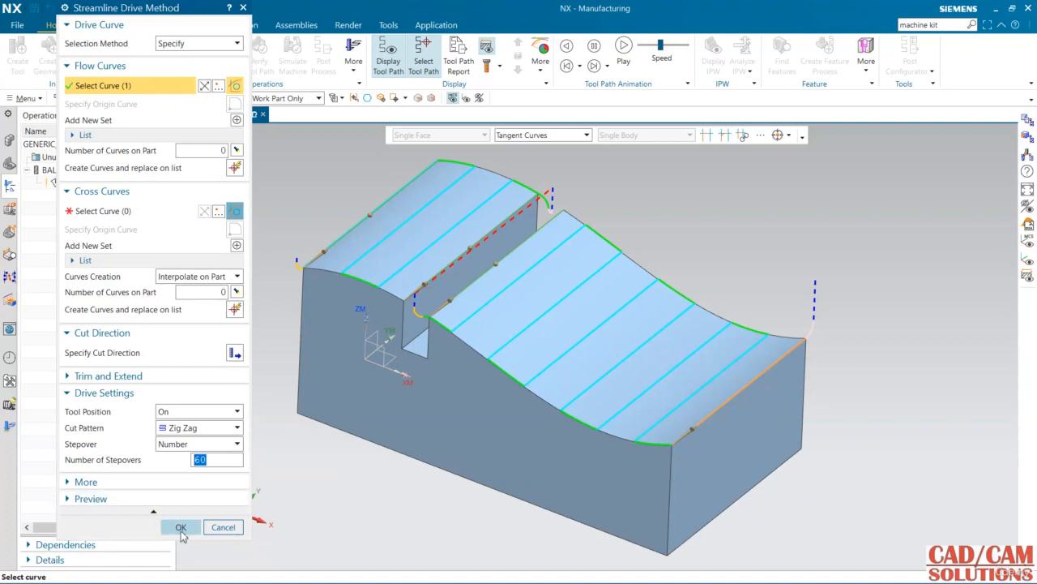
click(181, 527)
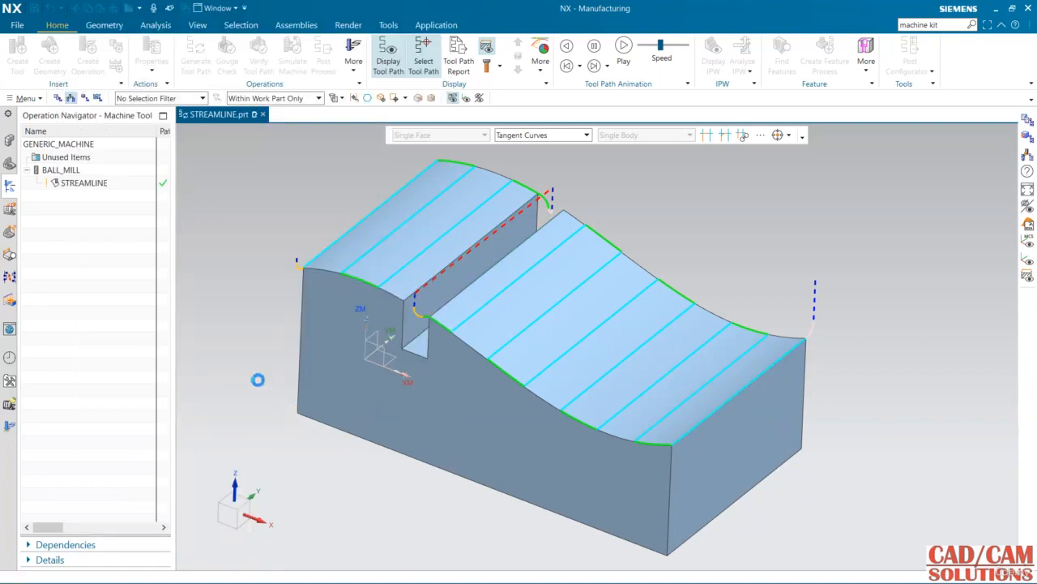
click(227, 371)
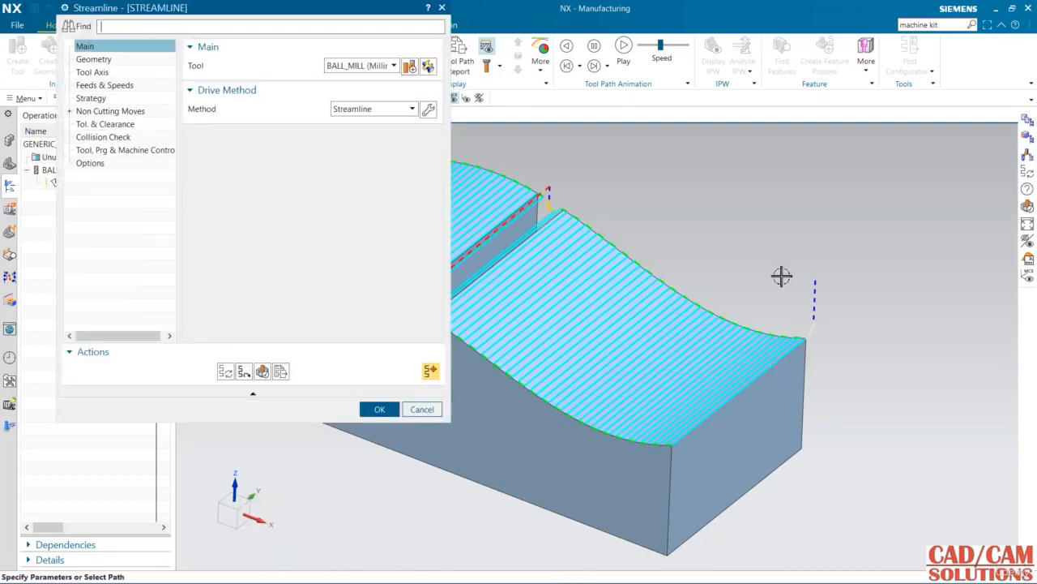
middle_drag(780, 278, 770, 239)
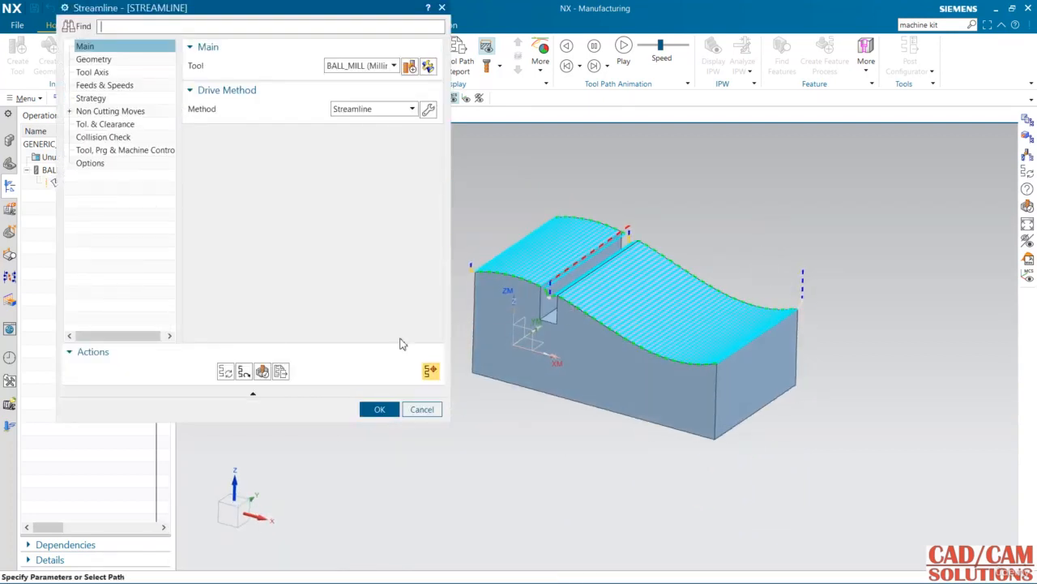
Step: Change the cut direction to run lengthwise across the slot, regenerate the tool path and accept the Streamline operation
click(430, 113)
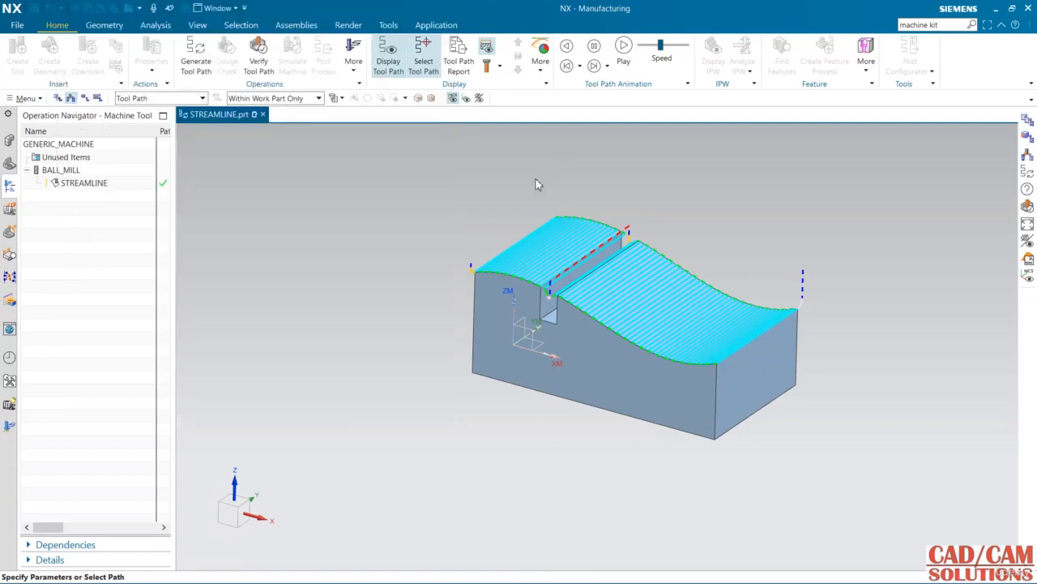
scroll(571, 195, up, 2)
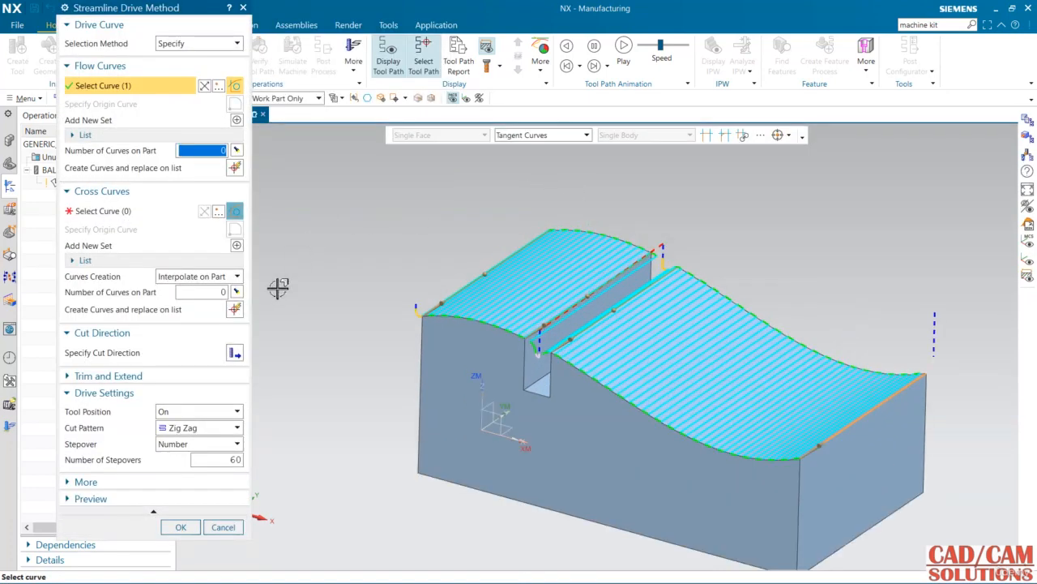
click(234, 353)
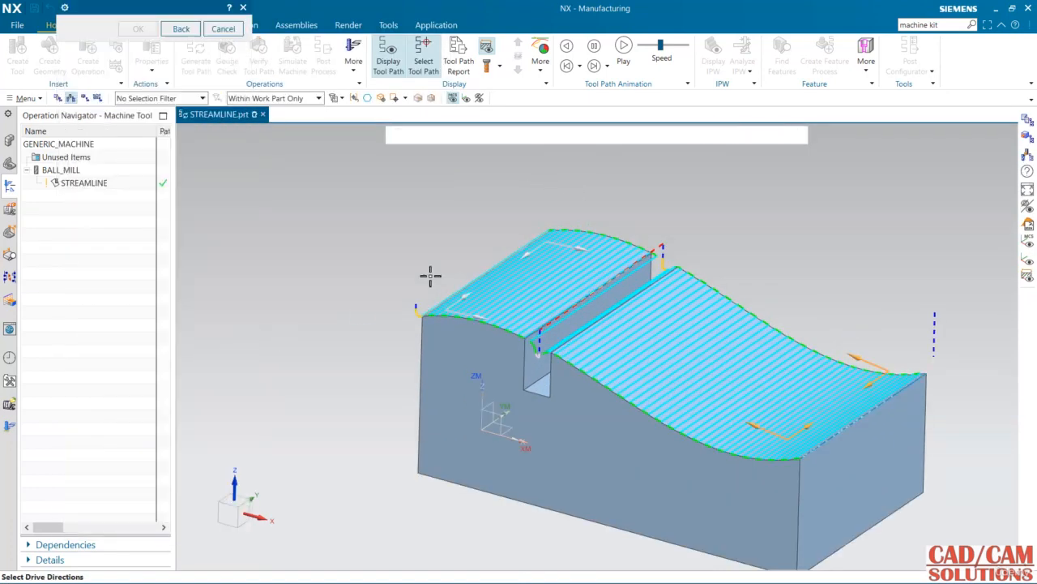
click(479, 318)
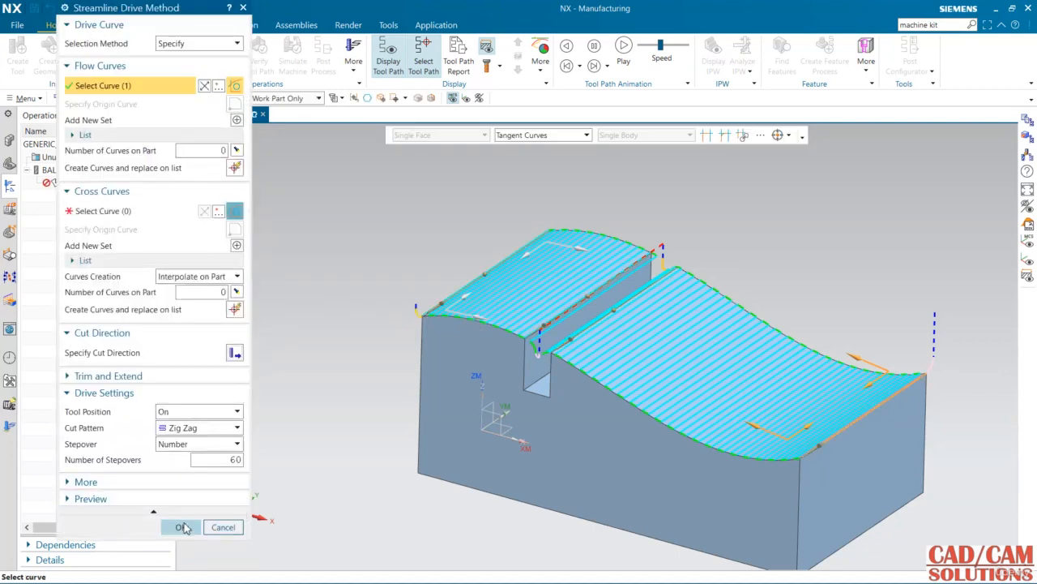
click(174, 525)
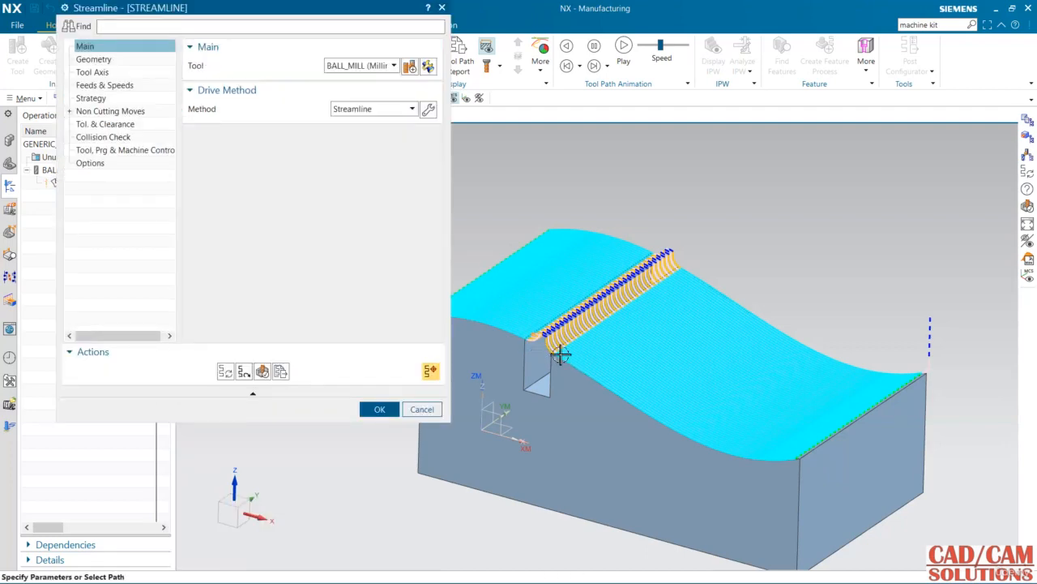
scroll(560, 354, up, 3)
scroll(549, 345, down, 3)
middle_drag(593, 348, 713, 271)
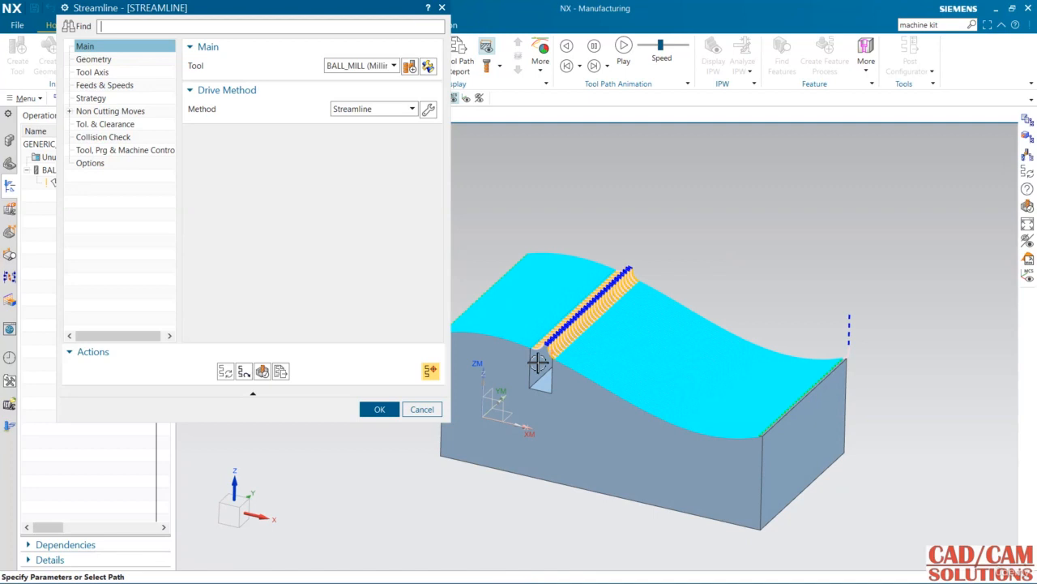
click(380, 409)
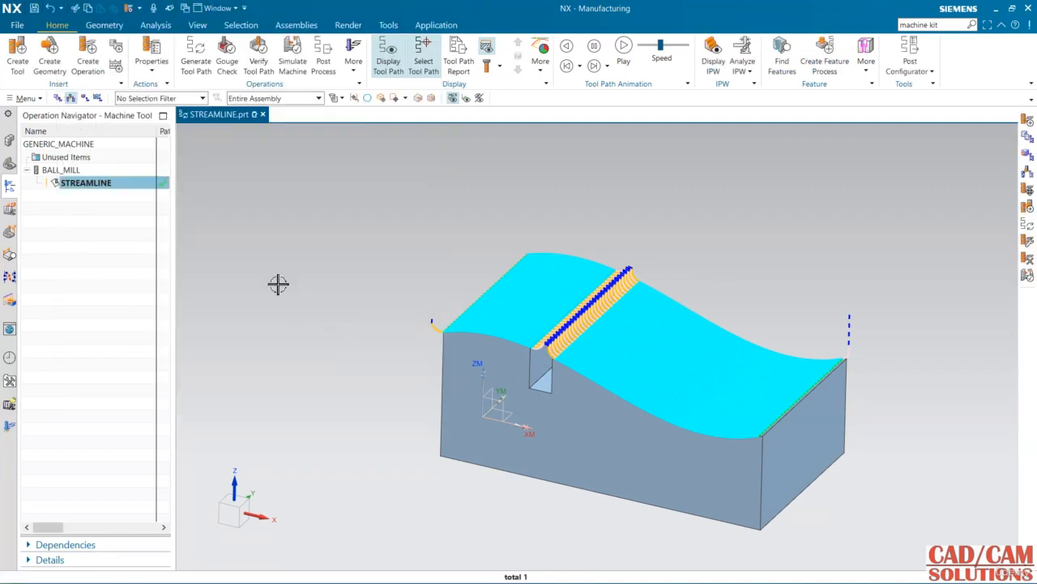
key(Escape)
Step: Show the hidden sketch SKETCH_000 from the model history
click(9, 165)
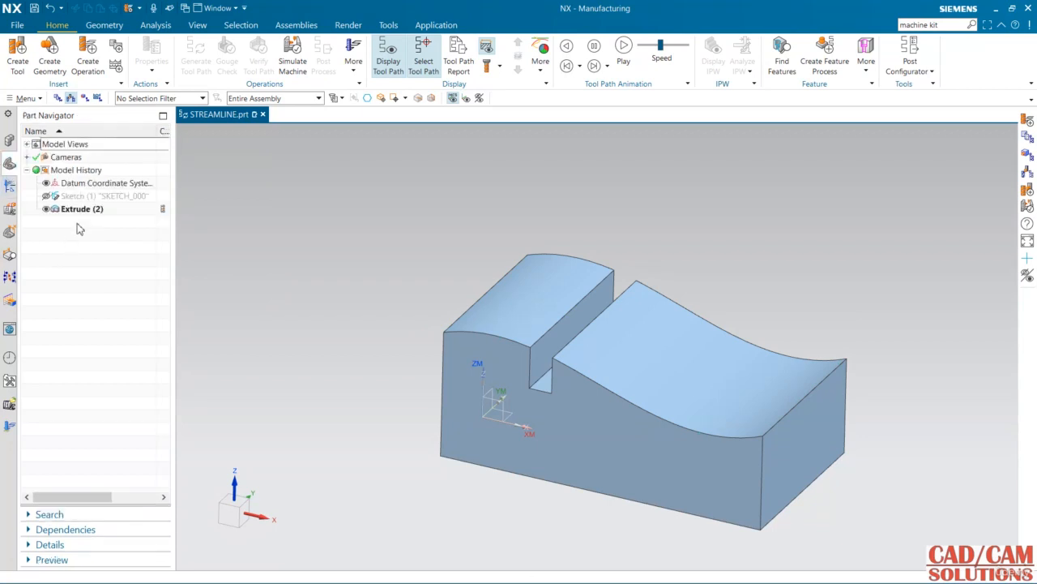
click(94, 197)
click(49, 197)
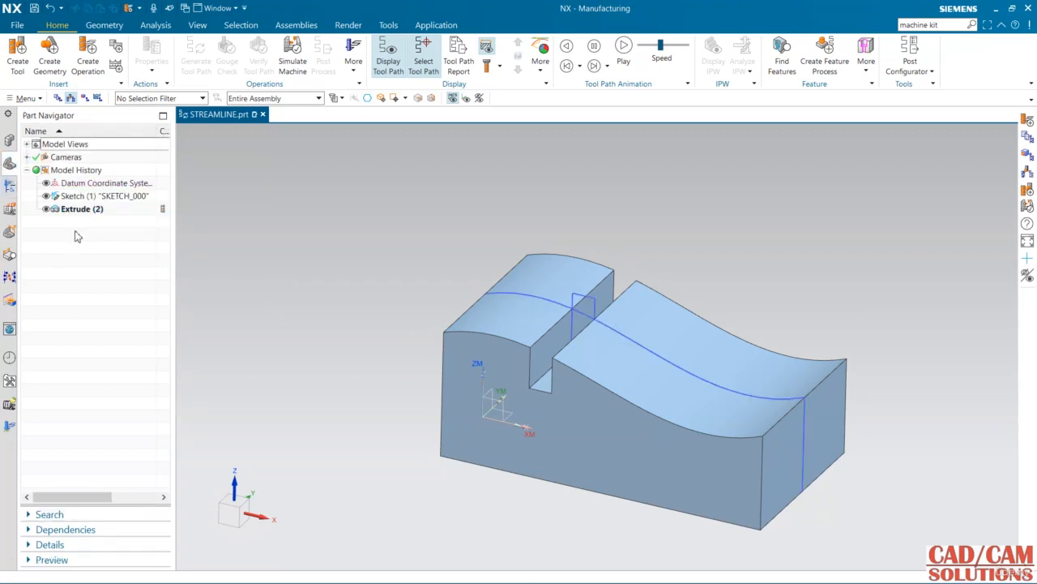
Step: Switch from the Manufacturing application to Modeling
click(102, 25)
click(433, 26)
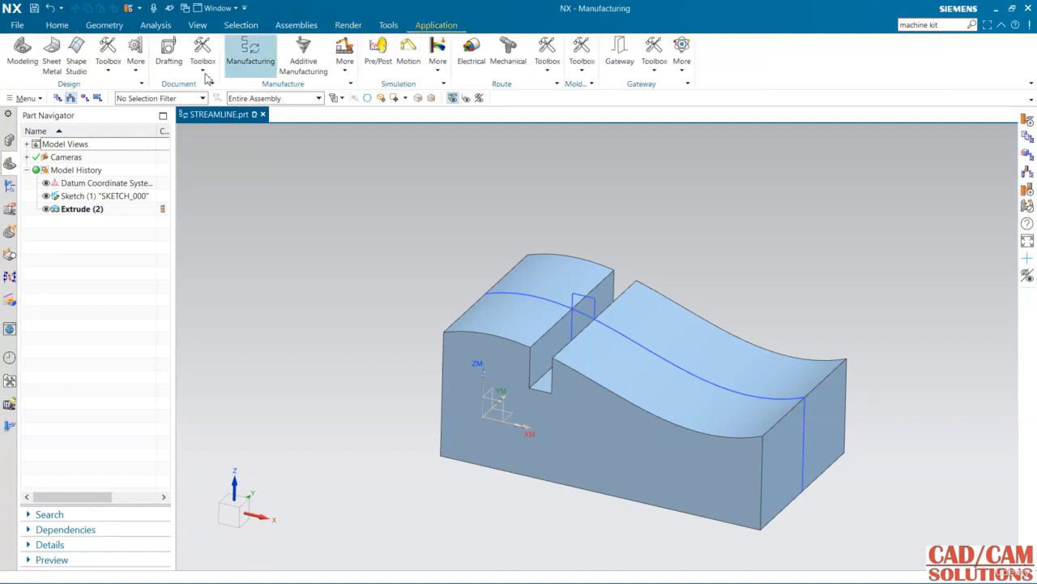
click(22, 53)
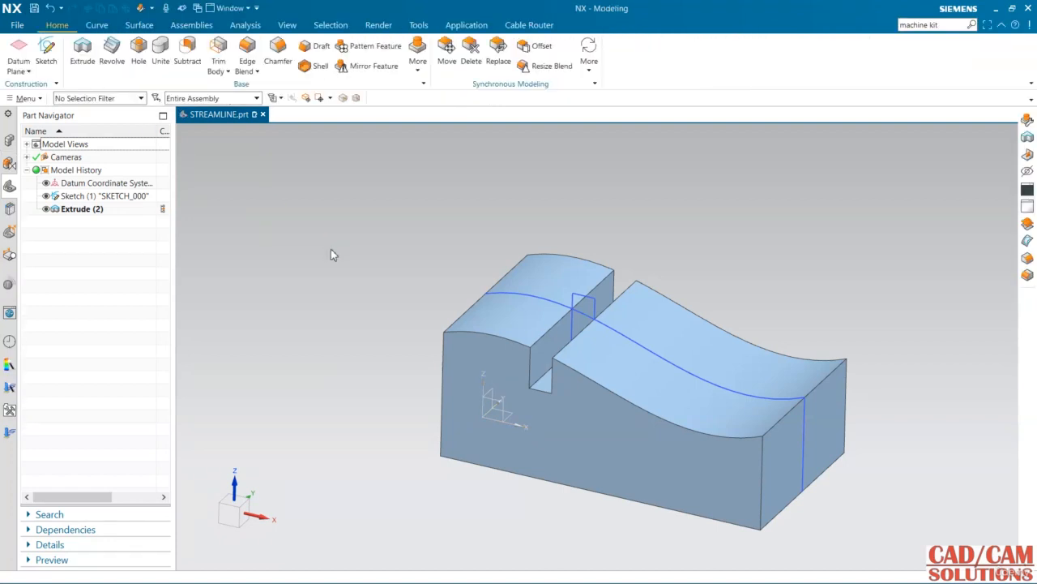
Step: Extrude the sketch's single spline curve with a symmetric width of 280 mm to create a sheet bridging the slot
key(x)
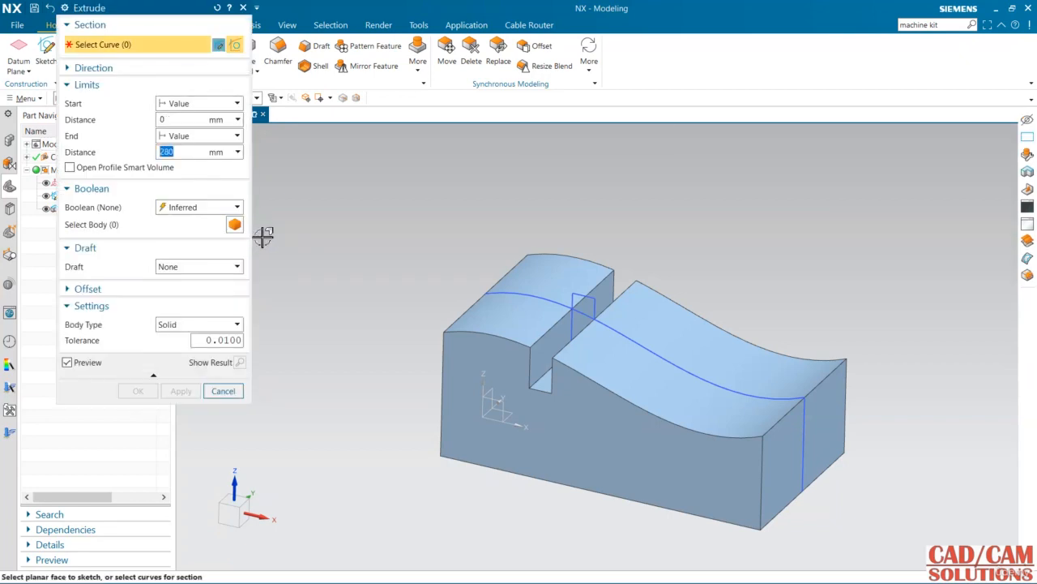
click(582, 135)
click(568, 147)
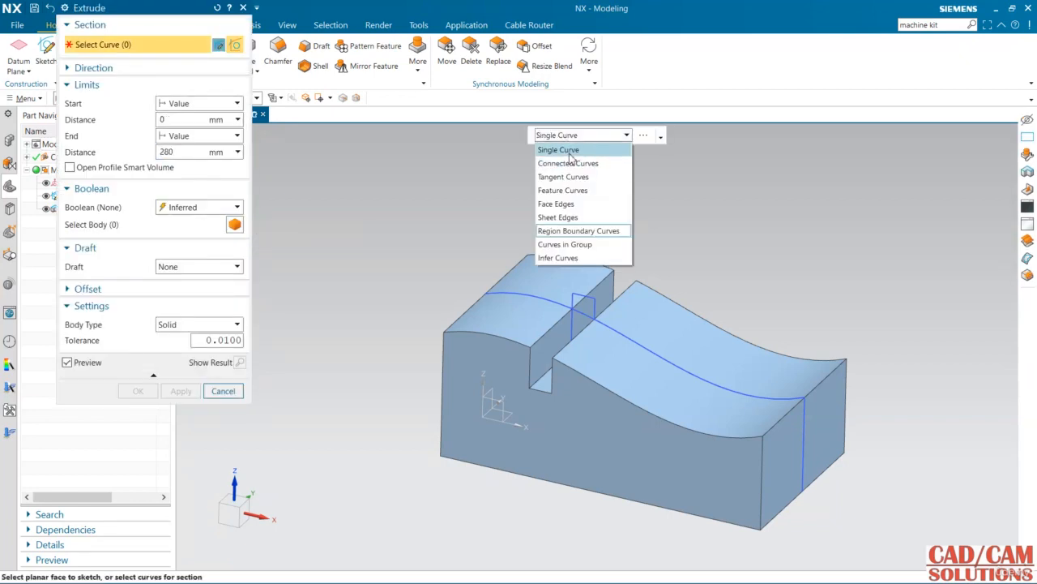
click(615, 330)
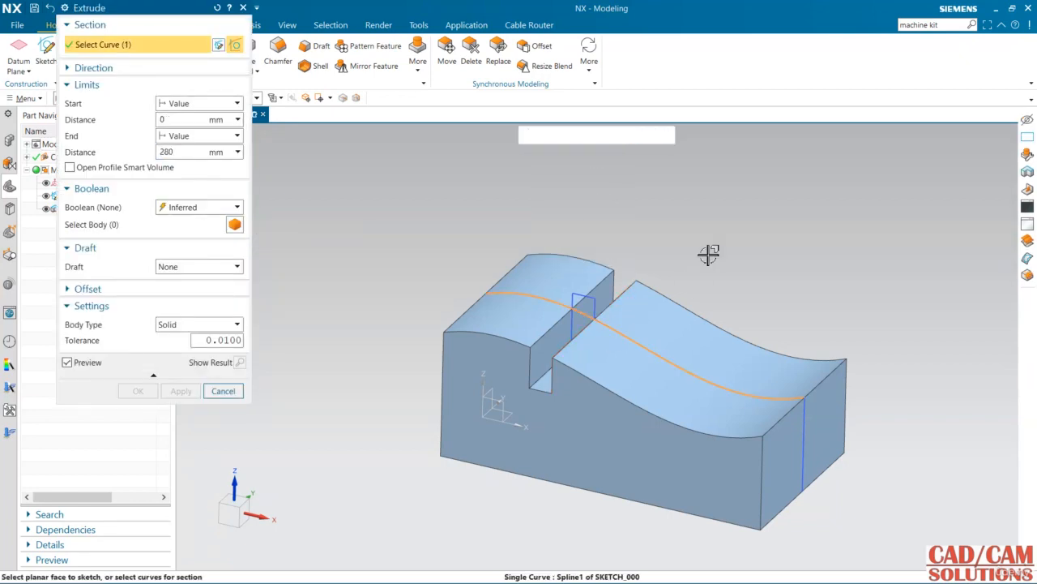
click(199, 136)
click(213, 174)
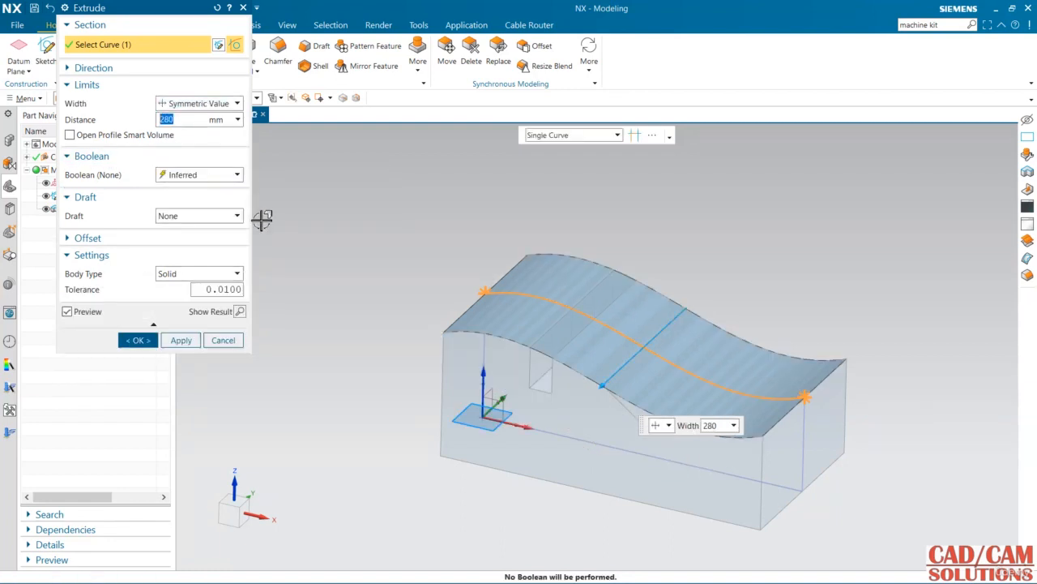
click(154, 341)
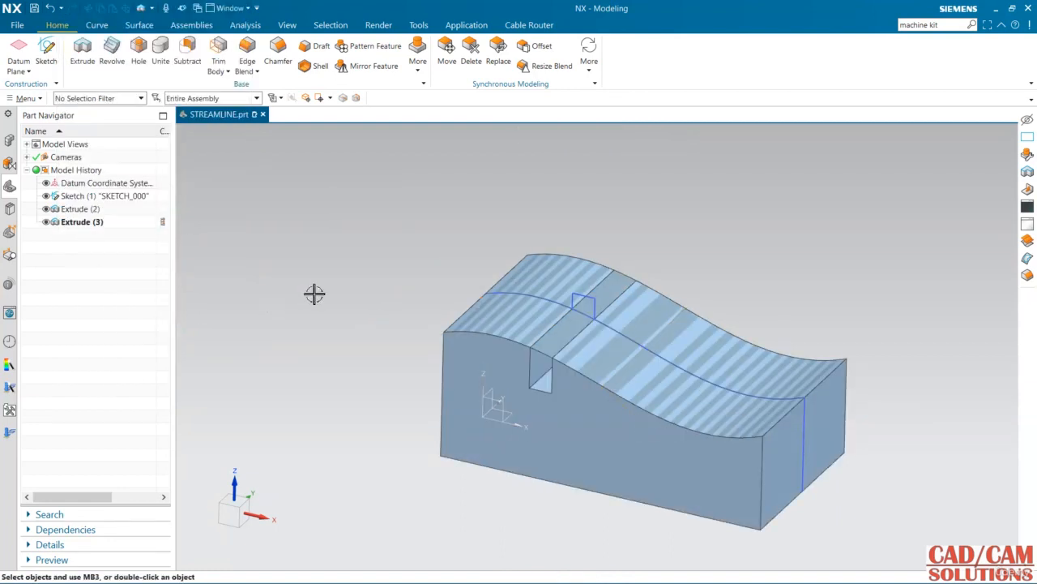
Step: Hide the sketch SKETCH_000 and return to the Manufacturing application's list of operations
click(46, 196)
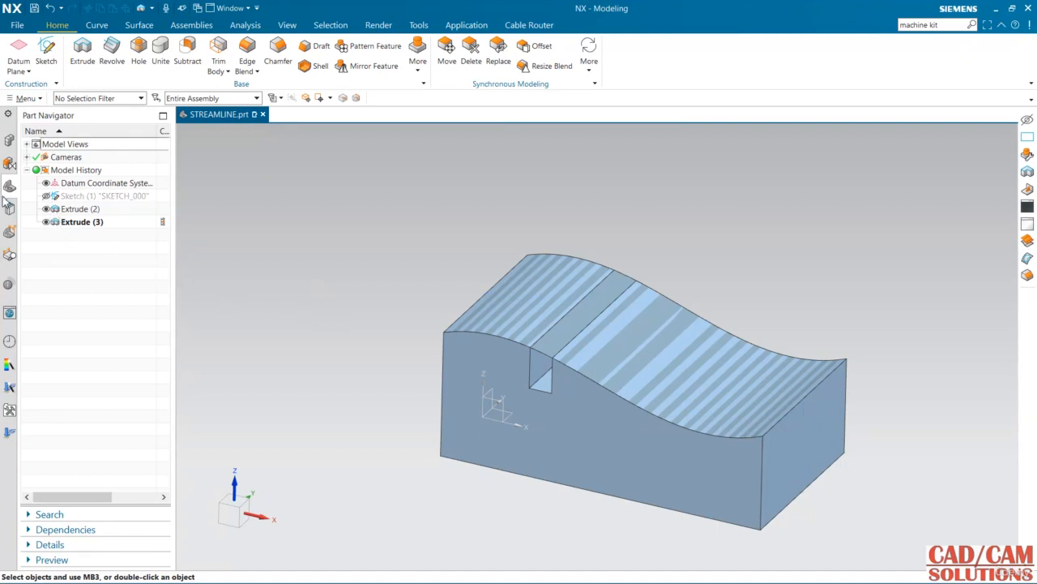
click(467, 25)
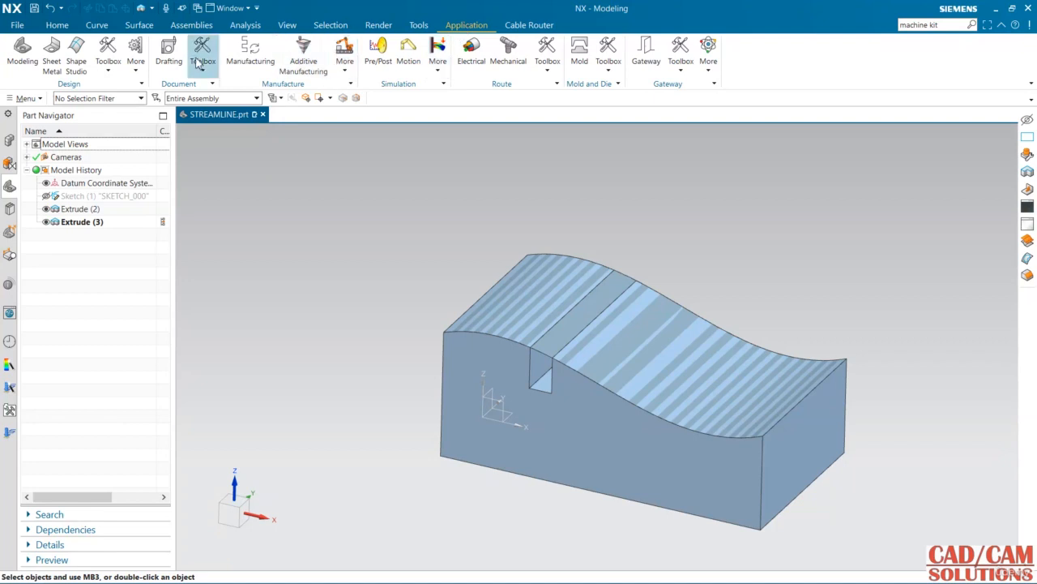
click(250, 50)
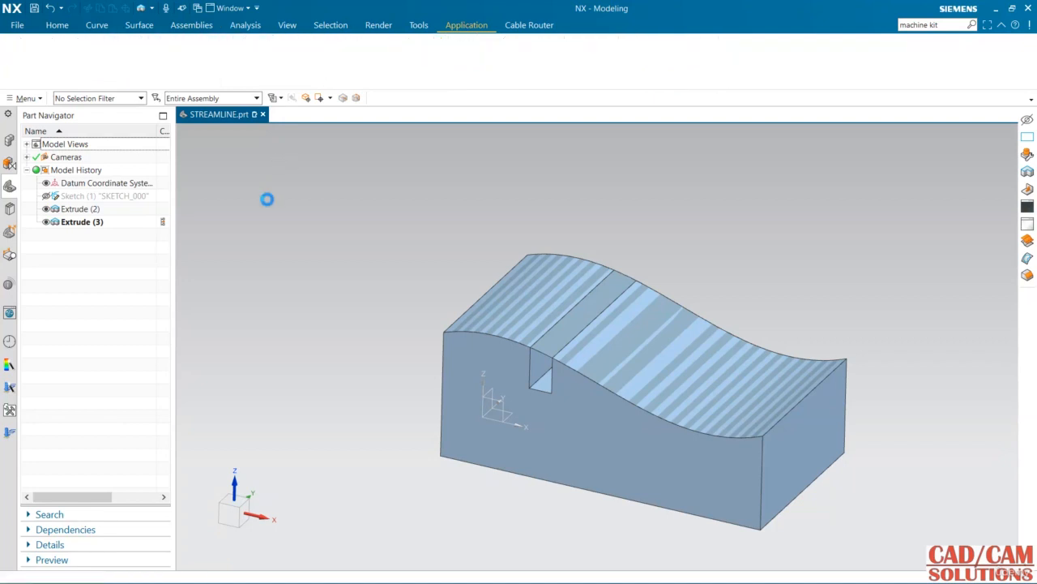
click(10, 186)
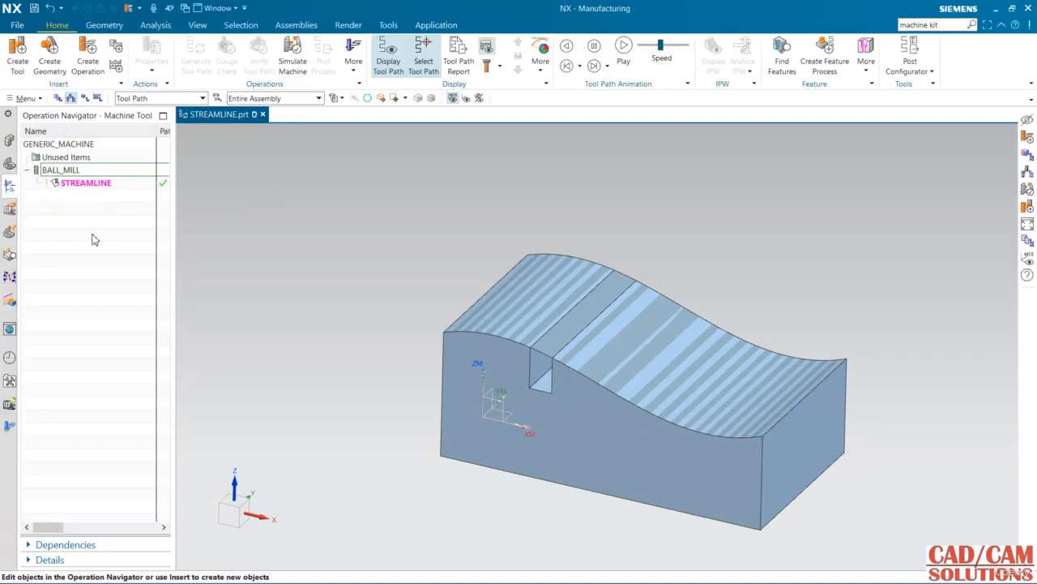
Step: Add the extruded sheet over the slot to the STREAMLINE operation's cut area and regenerate the tool path
click(85, 183)
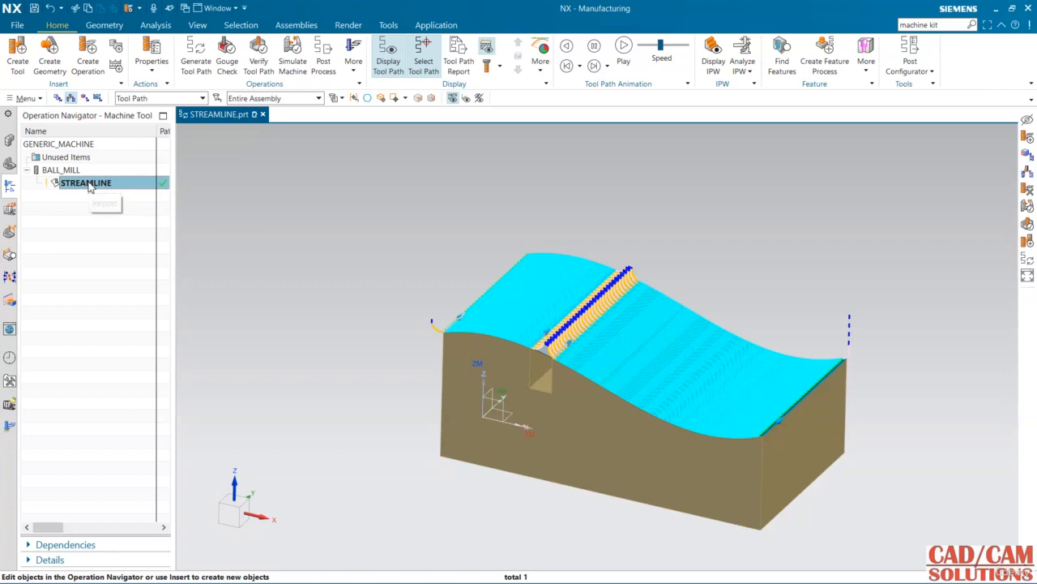
double_click(89, 183)
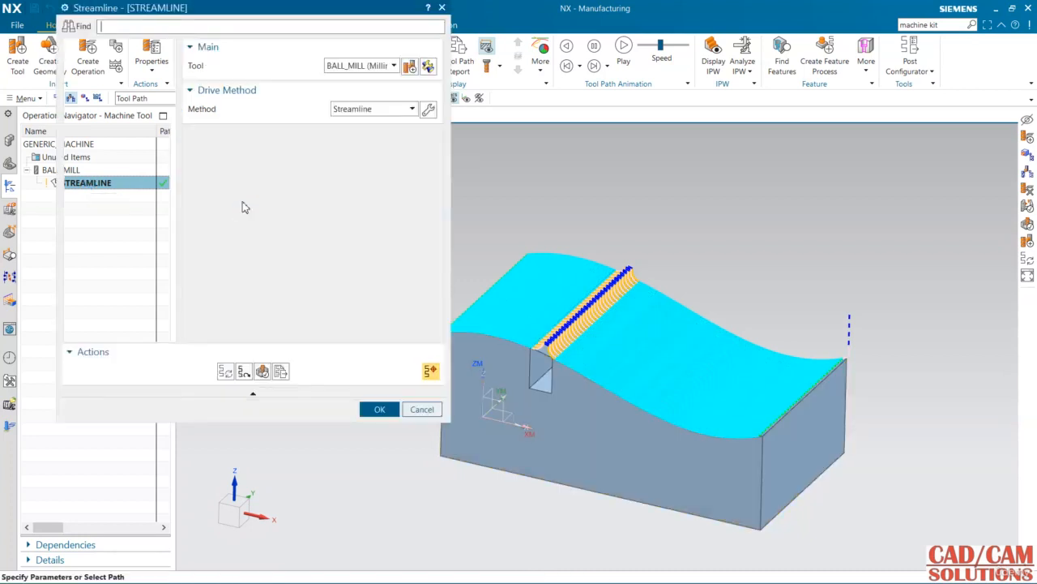
click(104, 60)
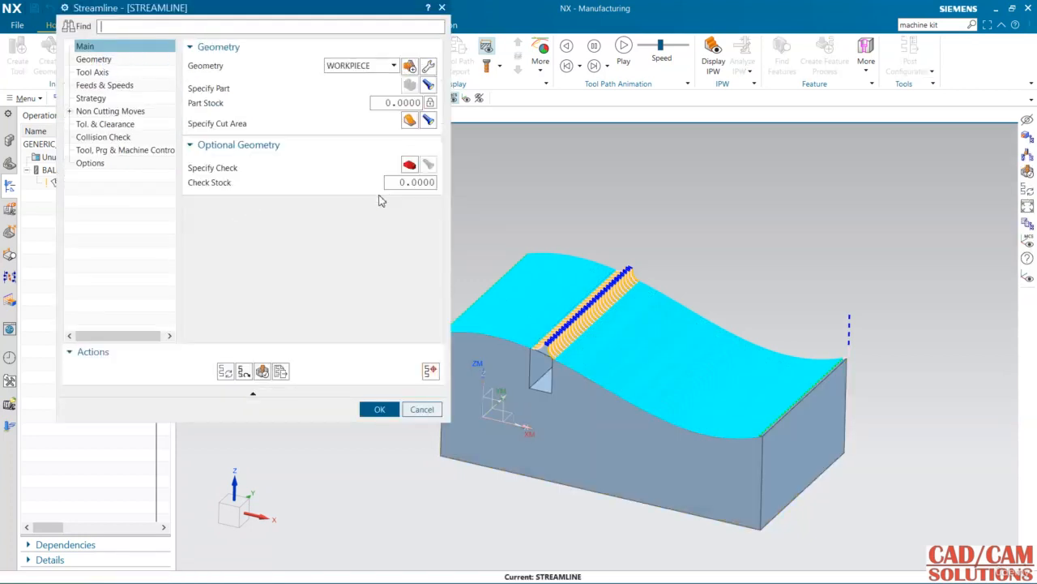
click(409, 122)
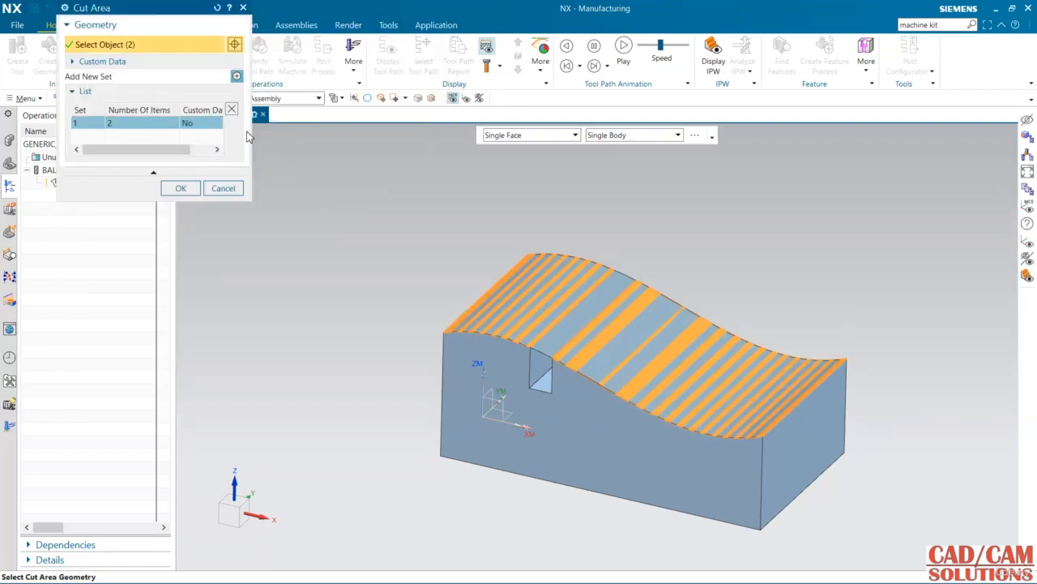
click(549, 346)
click(180, 188)
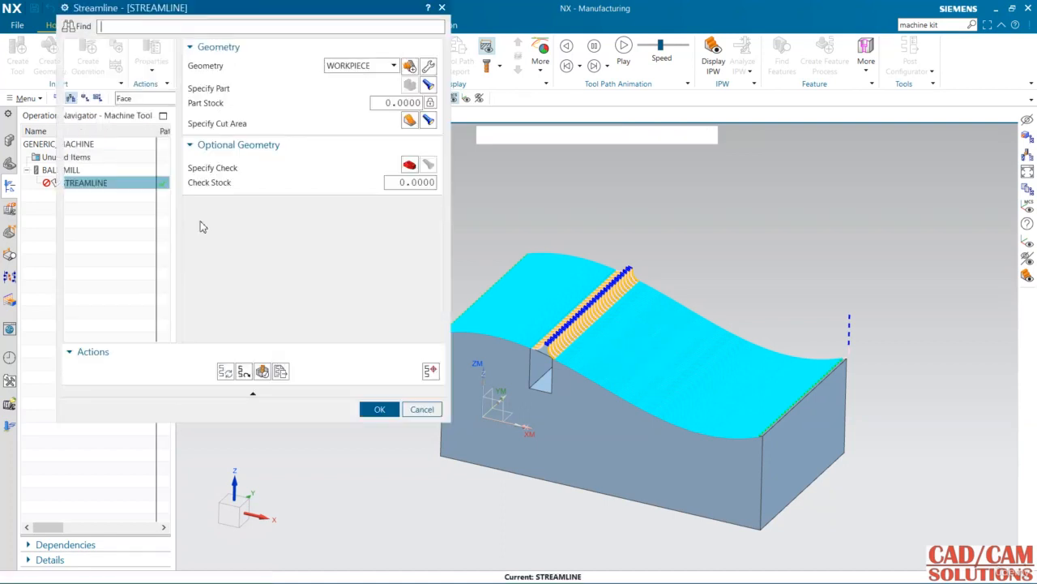
click(225, 372)
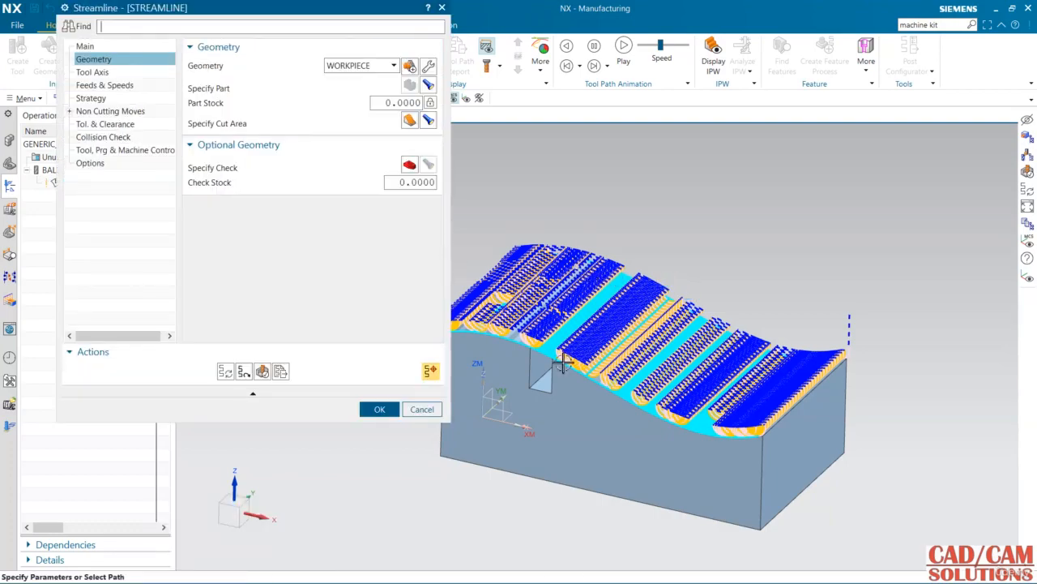
Step: Remove all existing flow curve sets from the operation's Streamline drive method
scroll(527, 341, up, 3)
scroll(645, 325, down, 5)
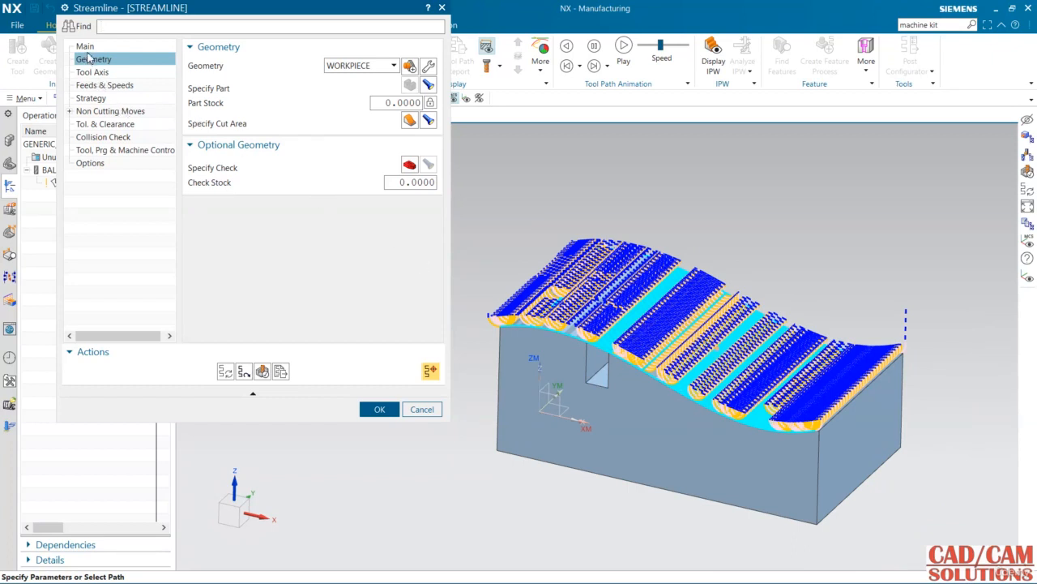
click(85, 46)
click(428, 110)
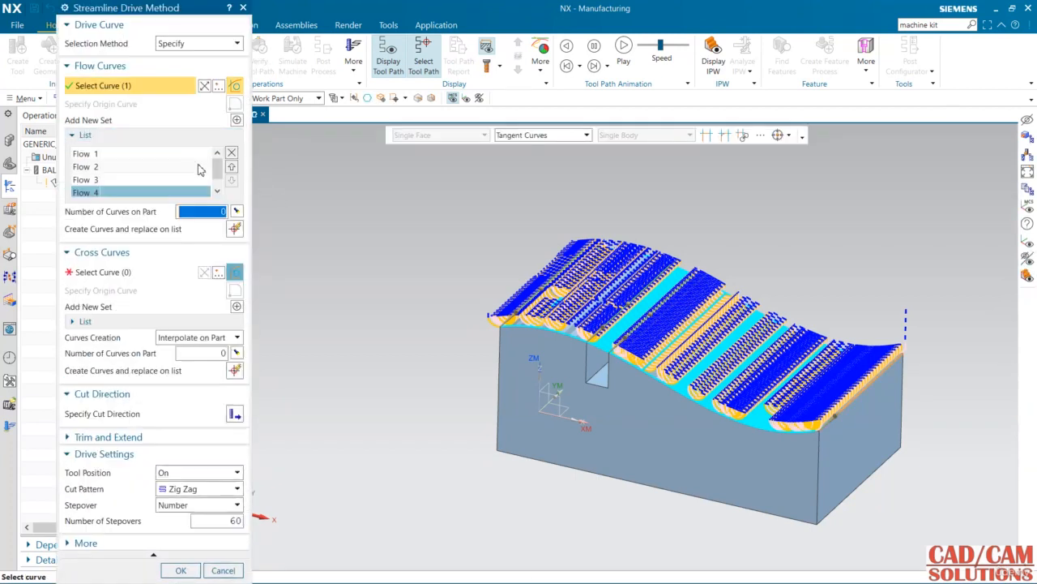
click(232, 151)
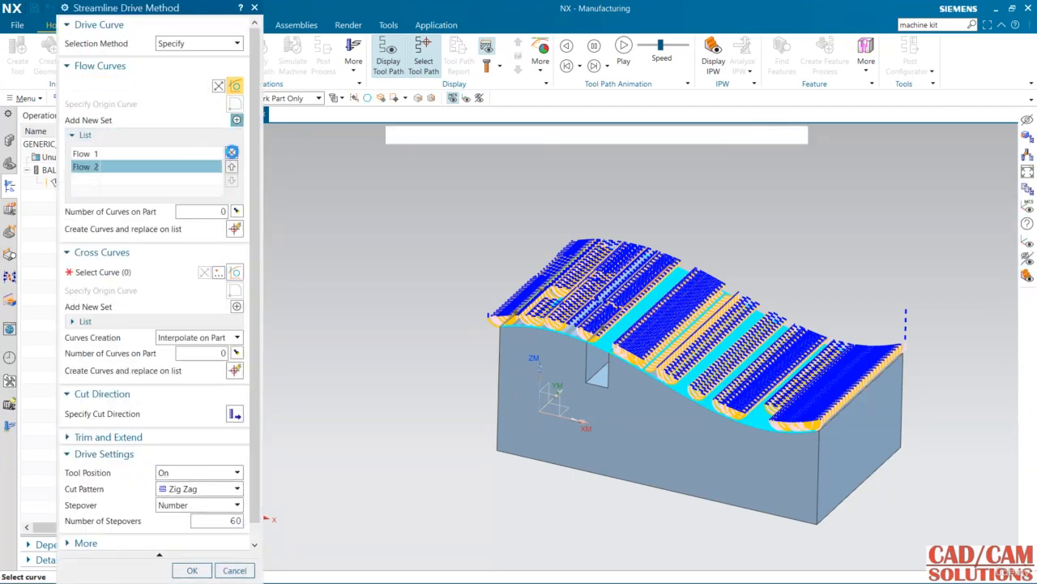
click(232, 152)
click(232, 152)
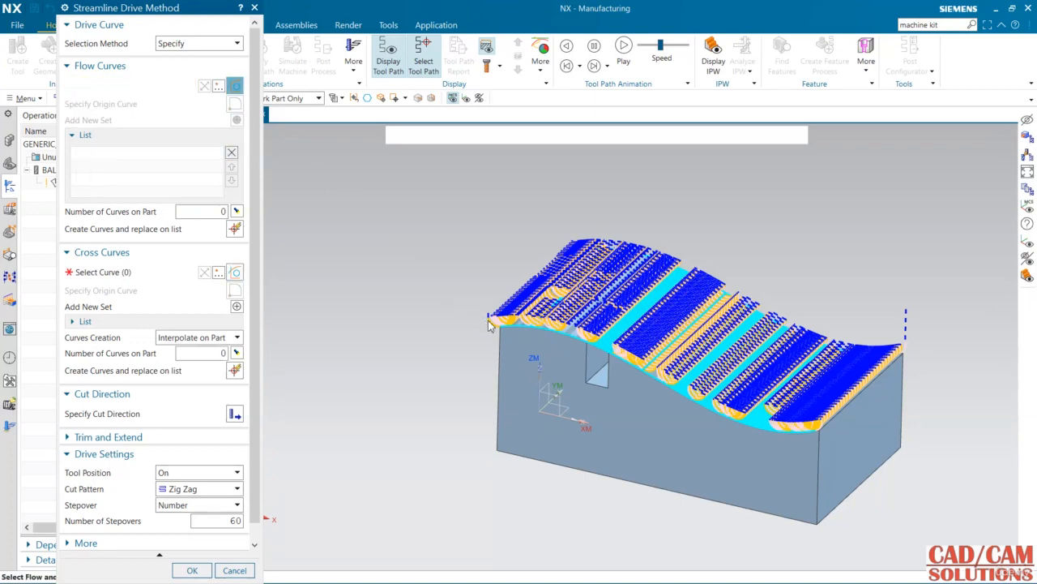
scroll(514, 321, down, 3)
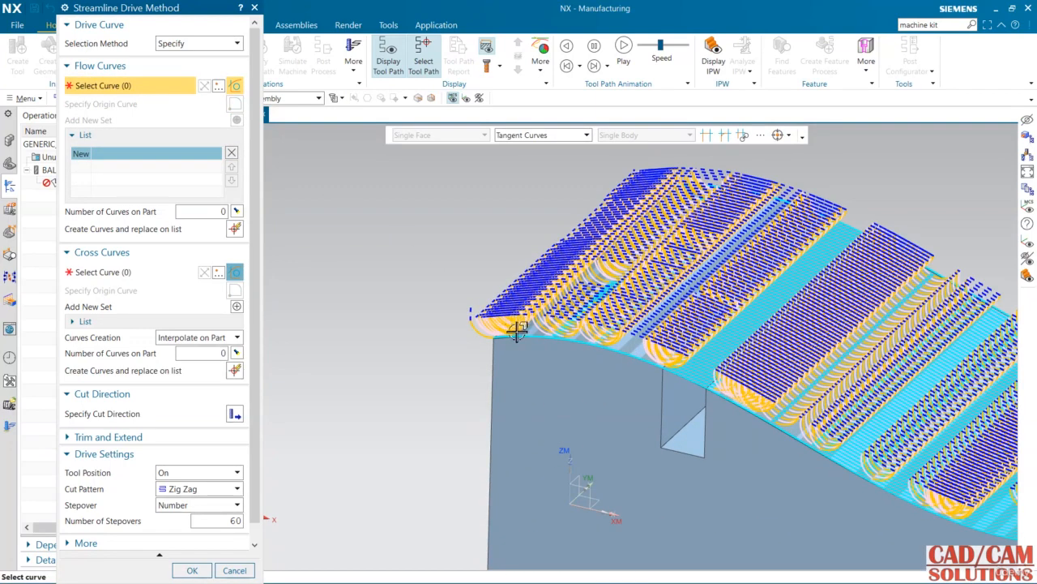
Step: Set the drive curve selection method to Automatic, accept the drive settings and regenerate the tool path
click(231, 43)
click(178, 55)
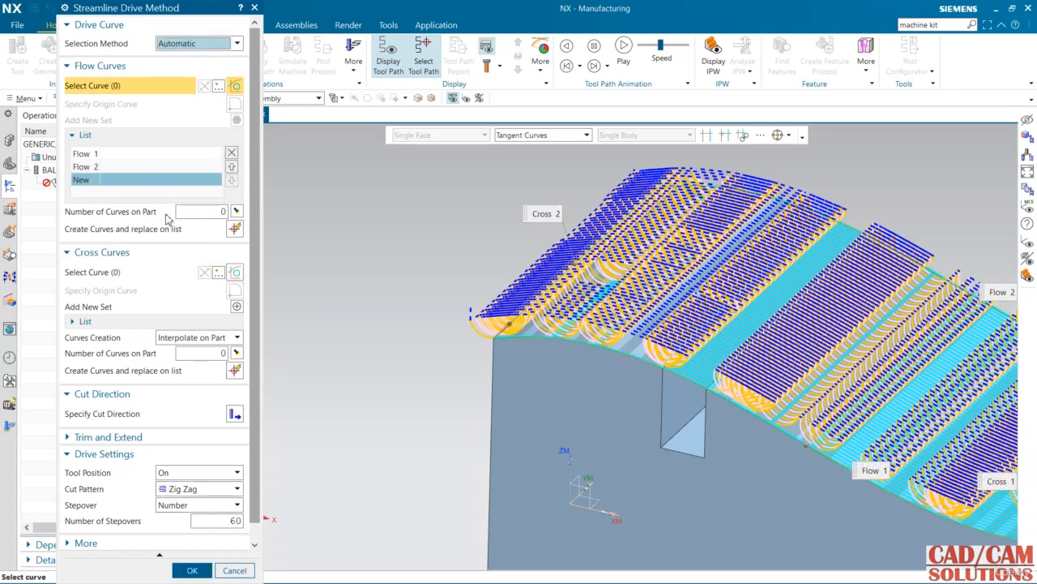
scroll(232, 259, down, 1)
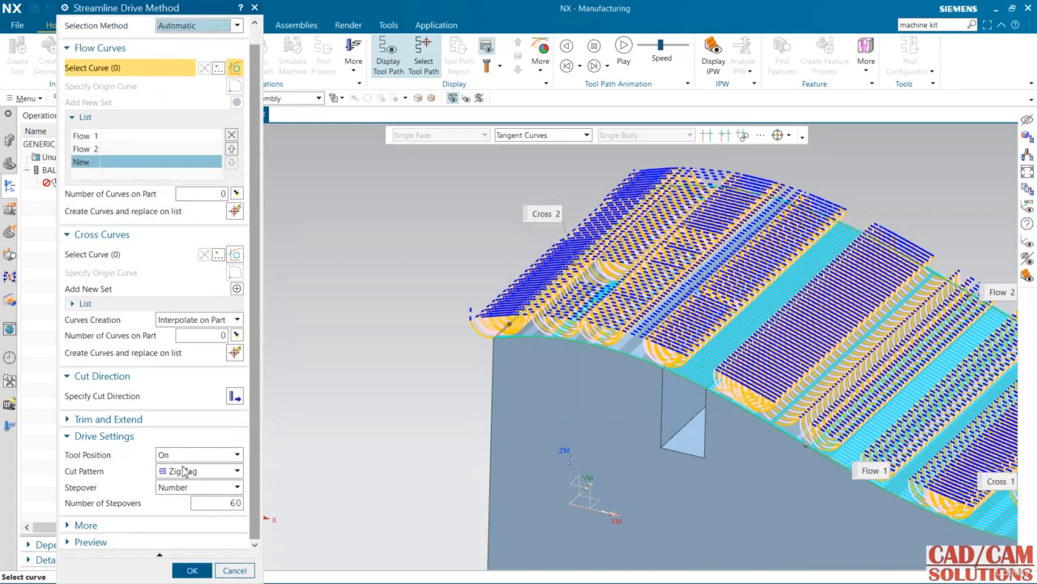
click(192, 570)
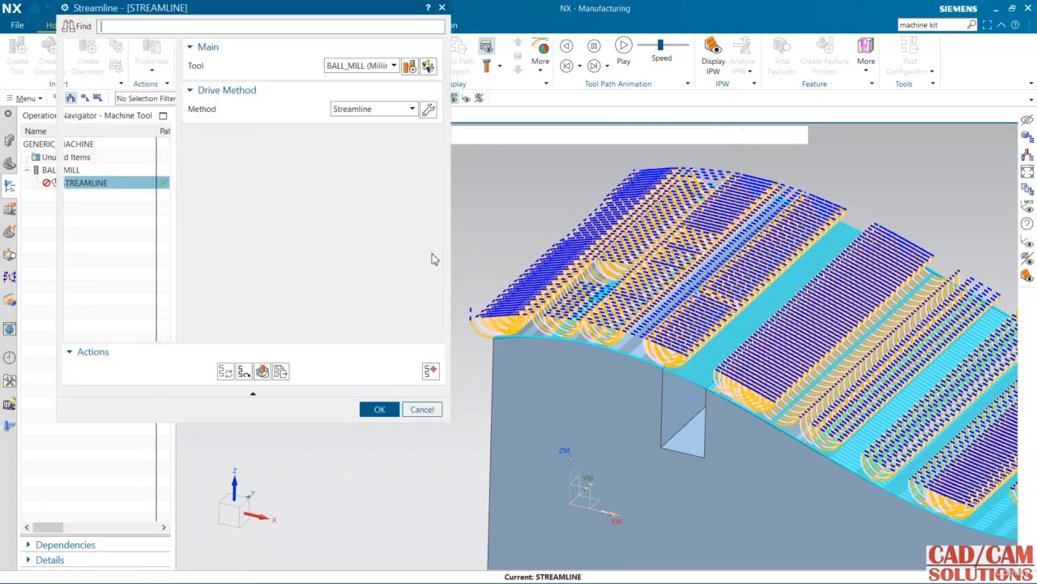
scroll(485, 236, down, 4)
click(225, 371)
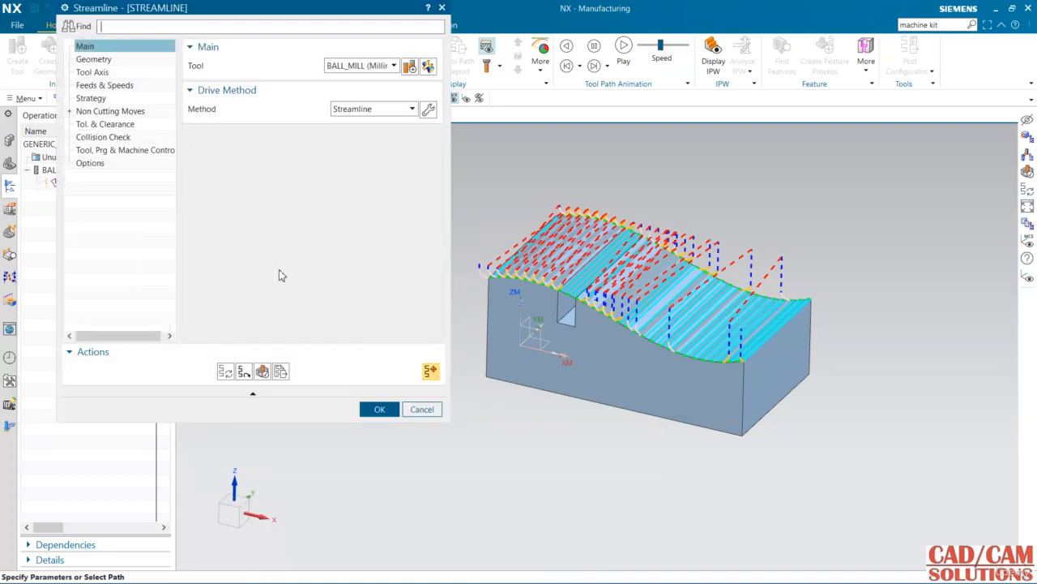
Step: Specify the cut direction lengthwise along the curved surface, regenerate the tool path and accept the Streamline operation
click(427, 110)
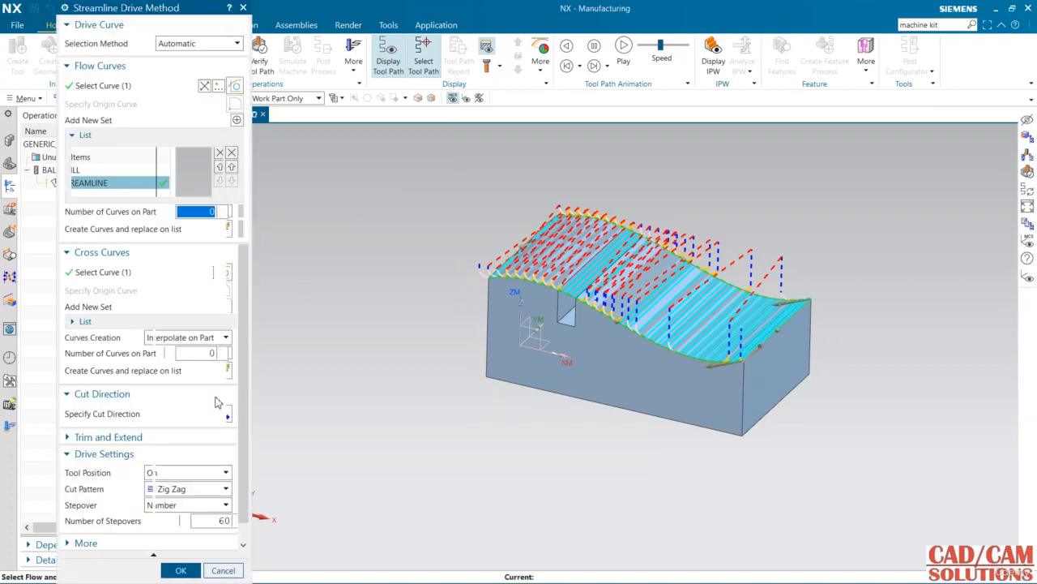
click(234, 415)
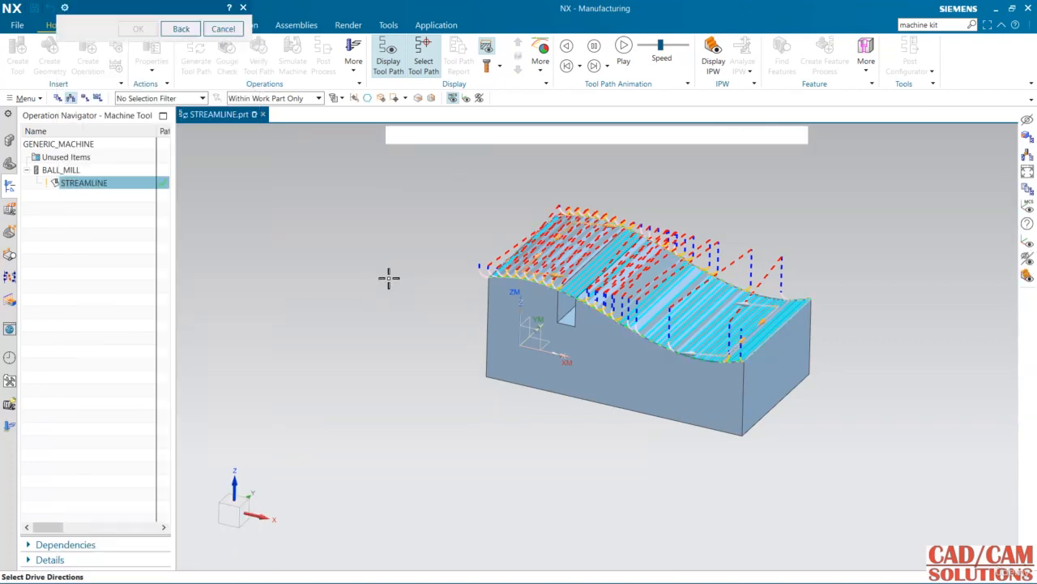
click(554, 280)
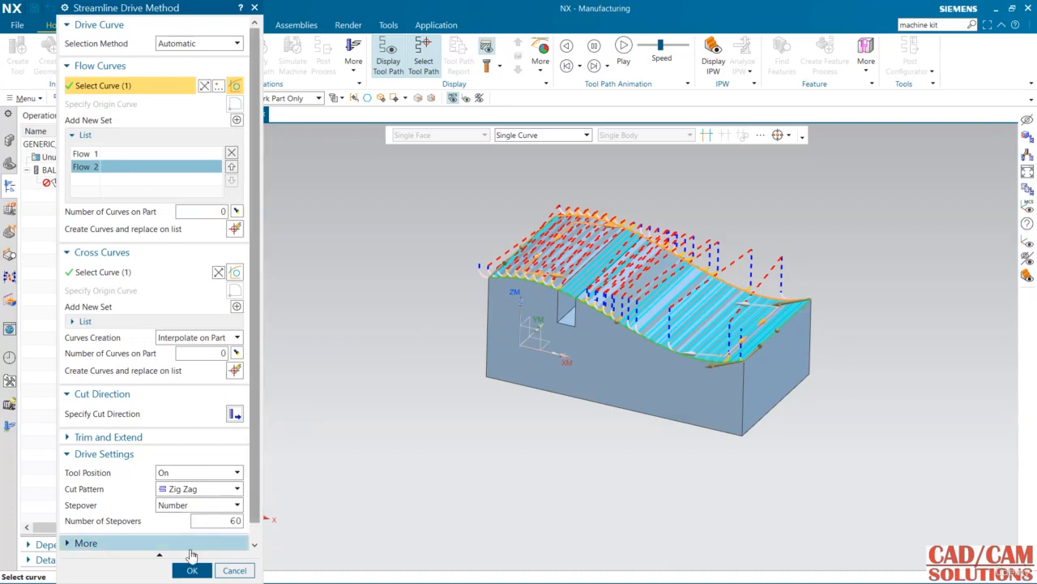
click(195, 569)
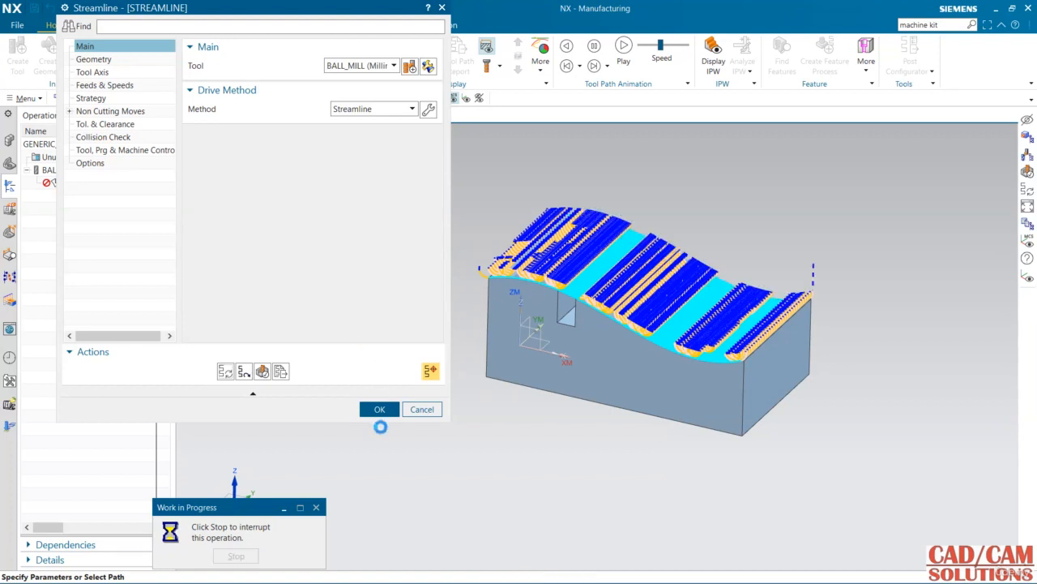
click(377, 410)
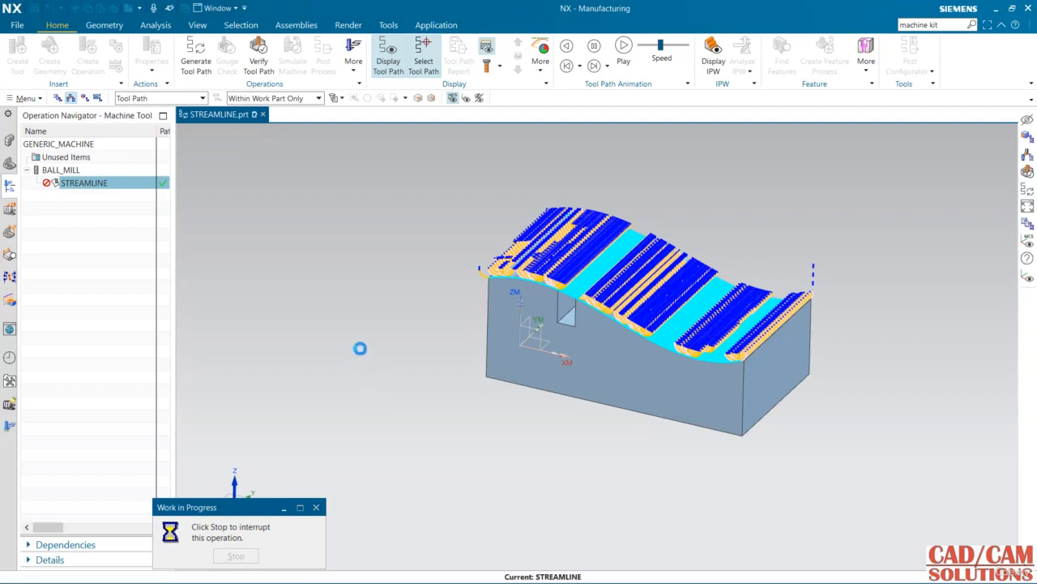
click(374, 409)
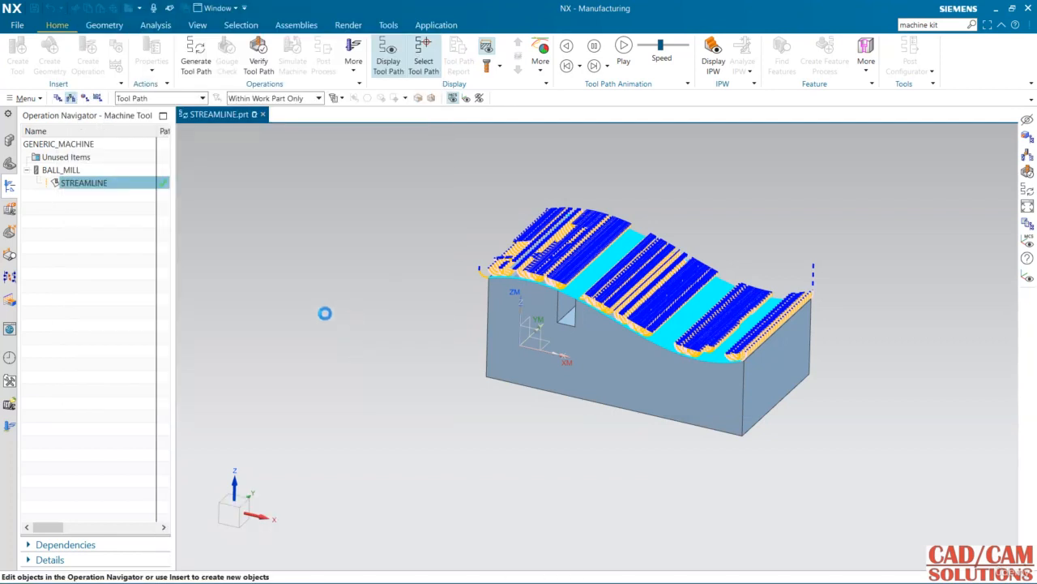
Step: Hide the sheet Extrude (3) in the model history and return to the operation list
click(10, 165)
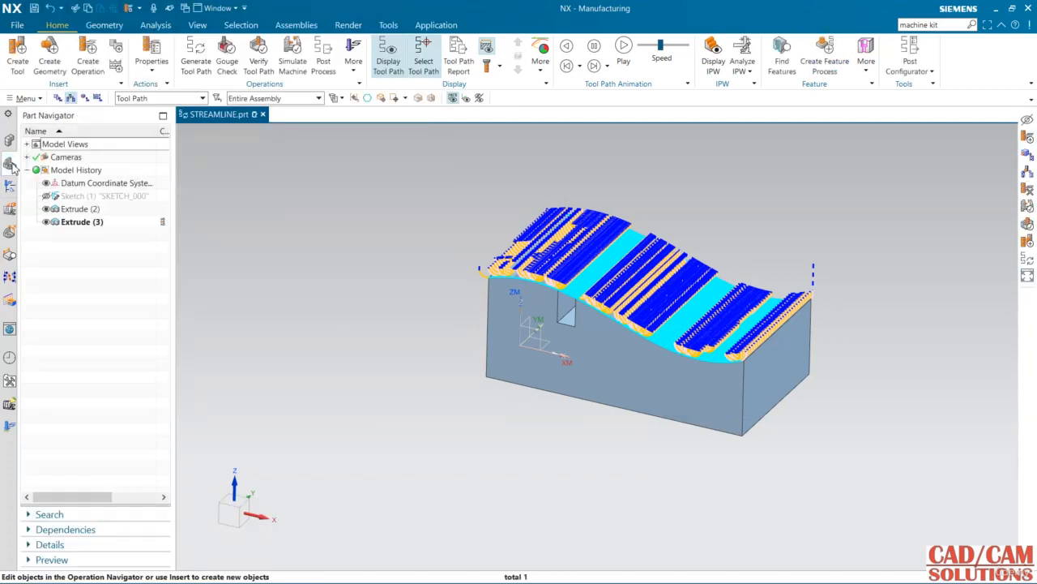
click(46, 222)
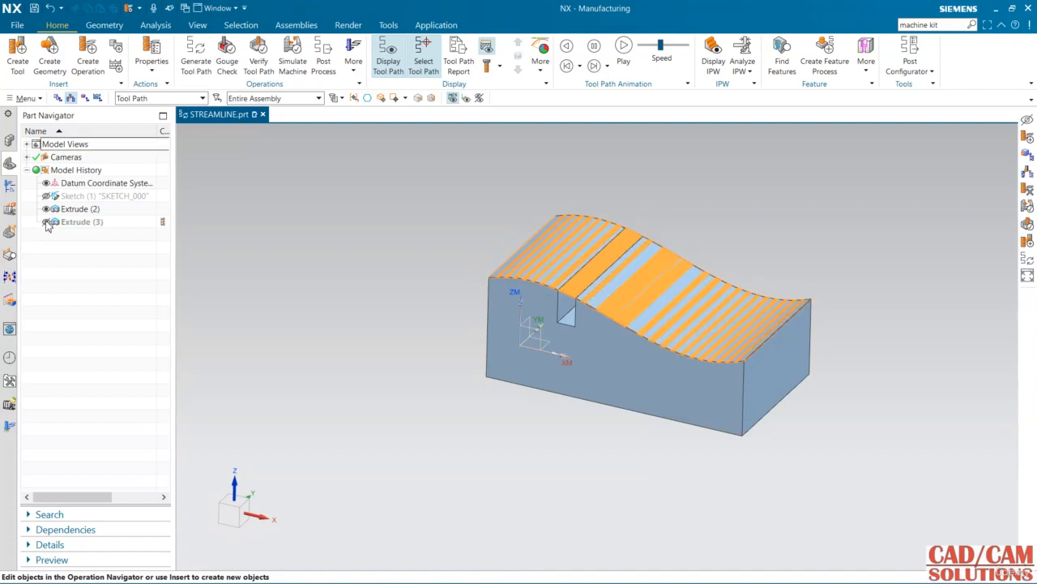
click(10, 187)
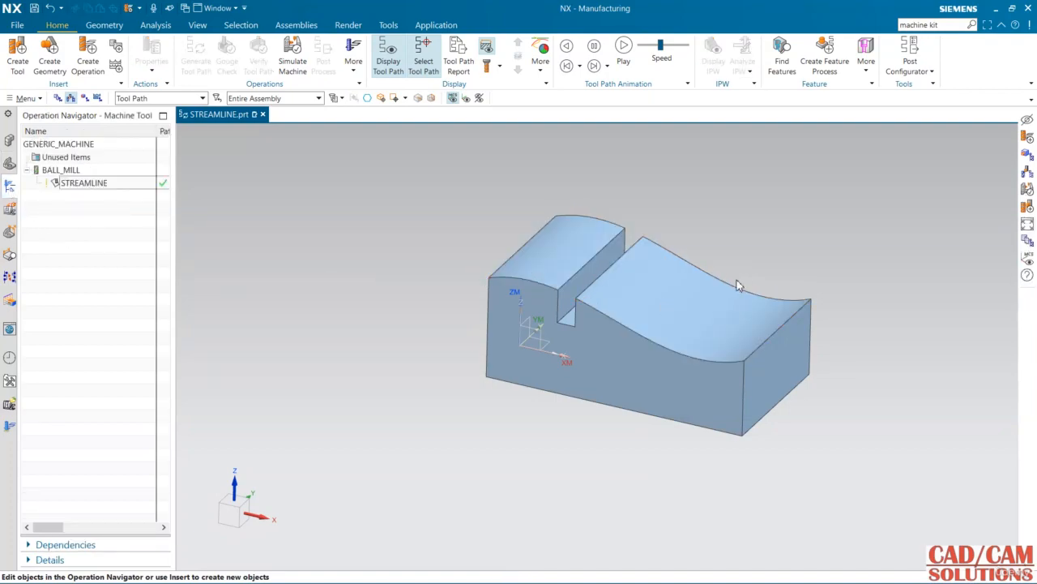
Step: Remove all cross curve and flow curve sets from the STREAMLINE operation's drive method
scroll(737, 280, up, 6)
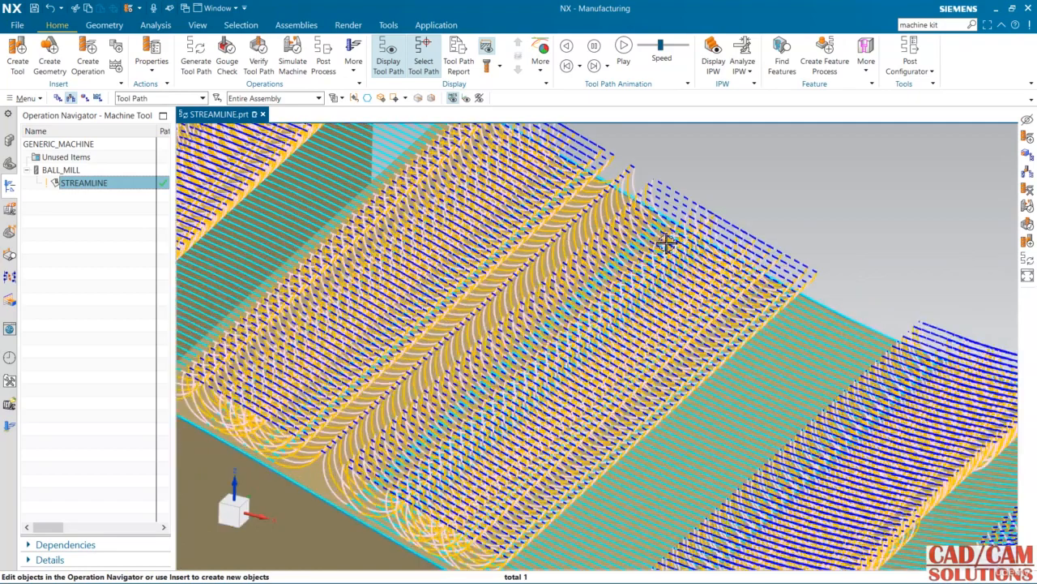
scroll(664, 243, down, 8)
middle_drag(646, 283, 690, 186)
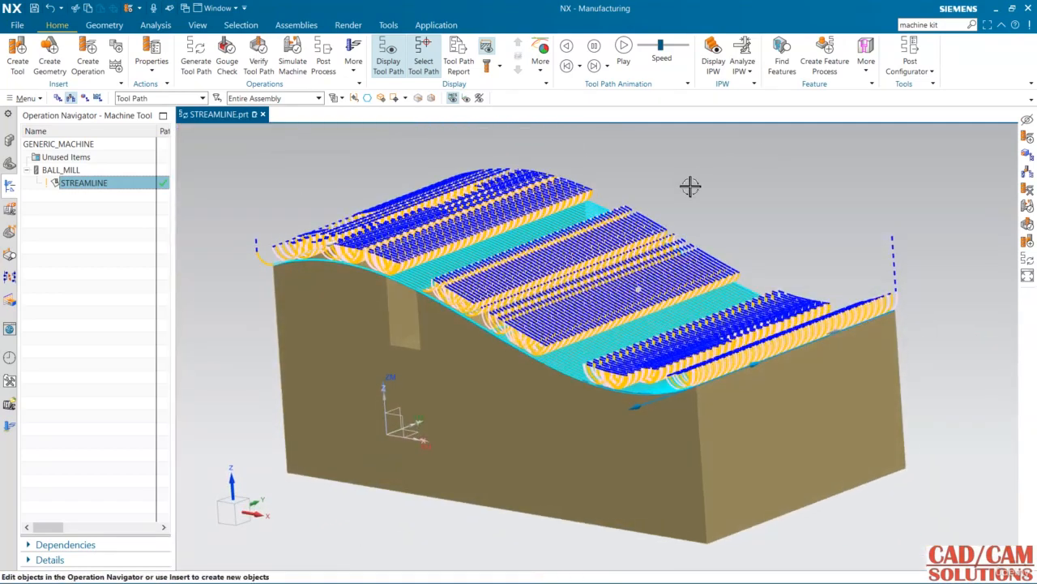
right_drag(690, 187, 714, 203)
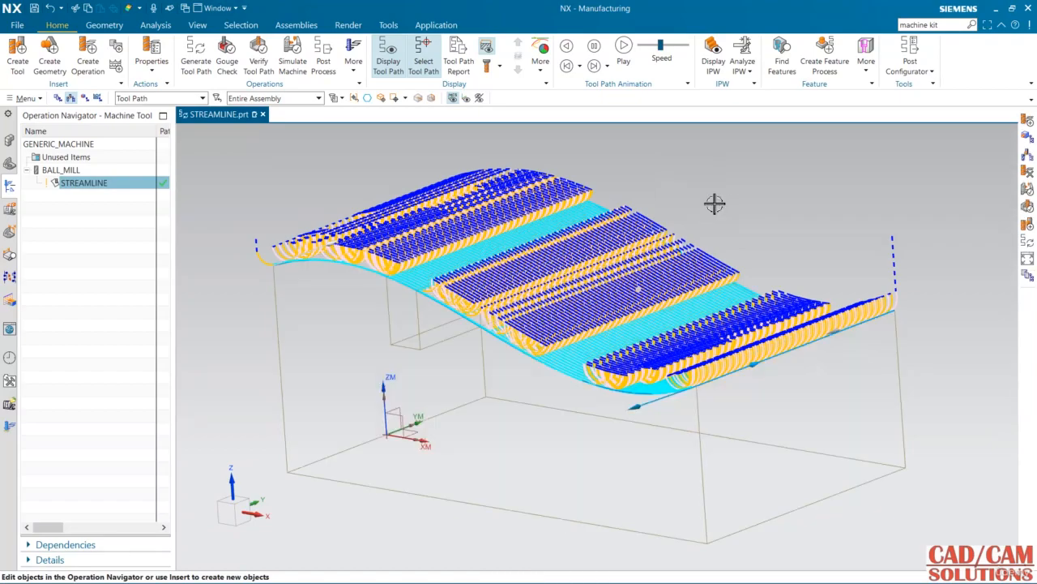
middle_drag(714, 203, 694, 212)
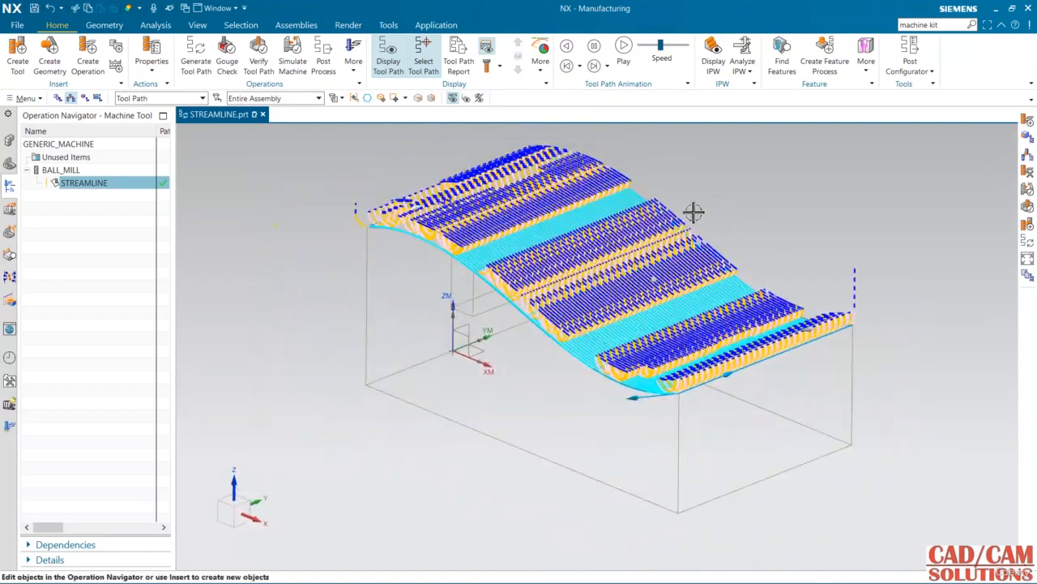
double_click(100, 185)
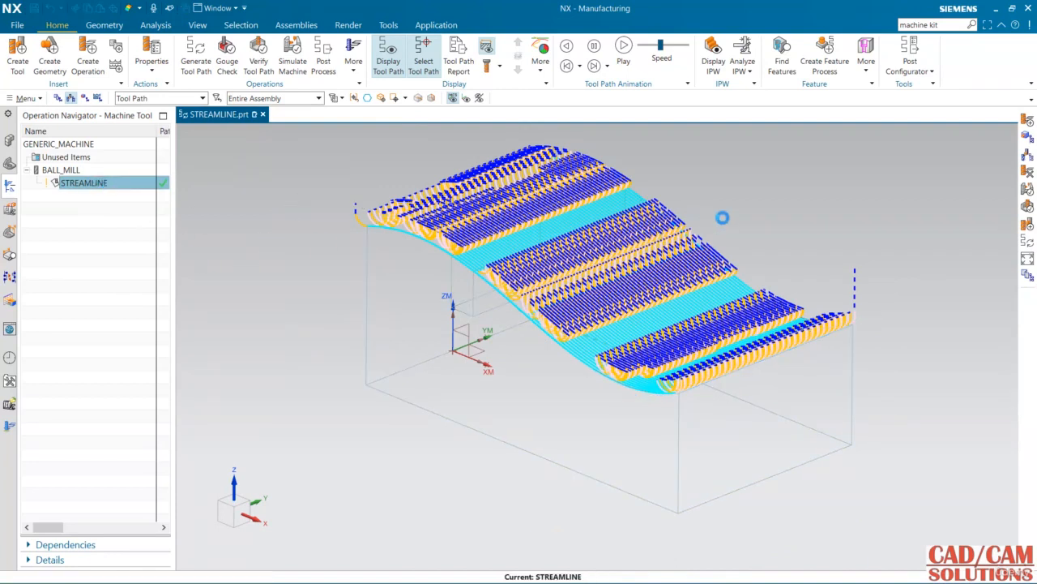
right_drag(722, 219, 720, 202)
click(429, 111)
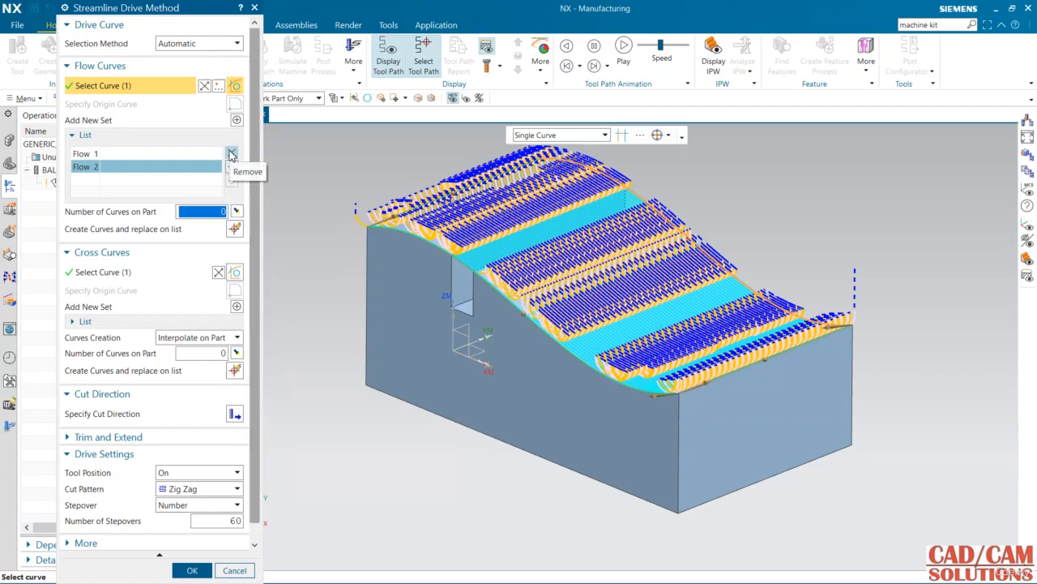
click(137, 156)
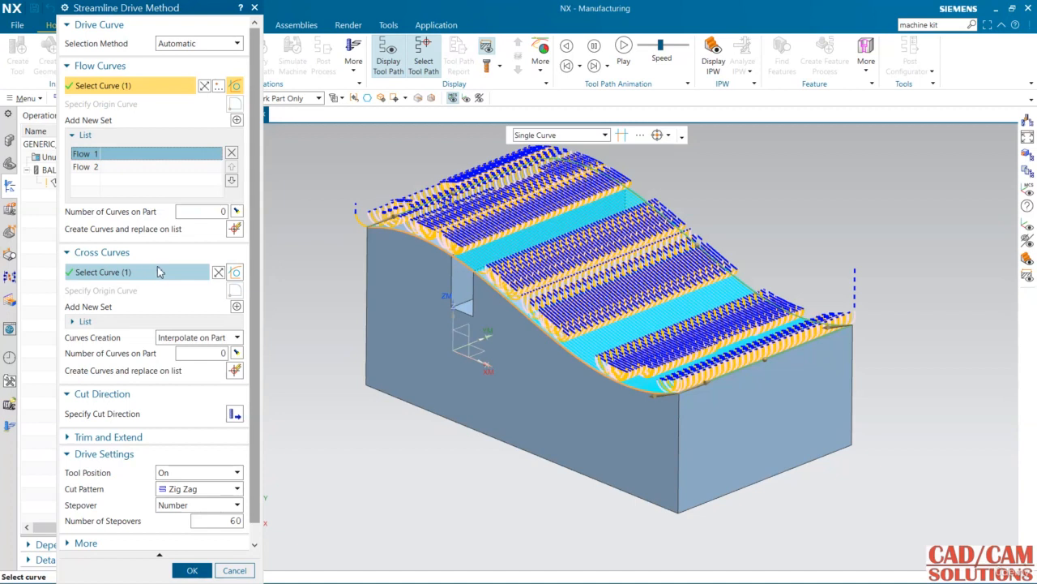
click(145, 322)
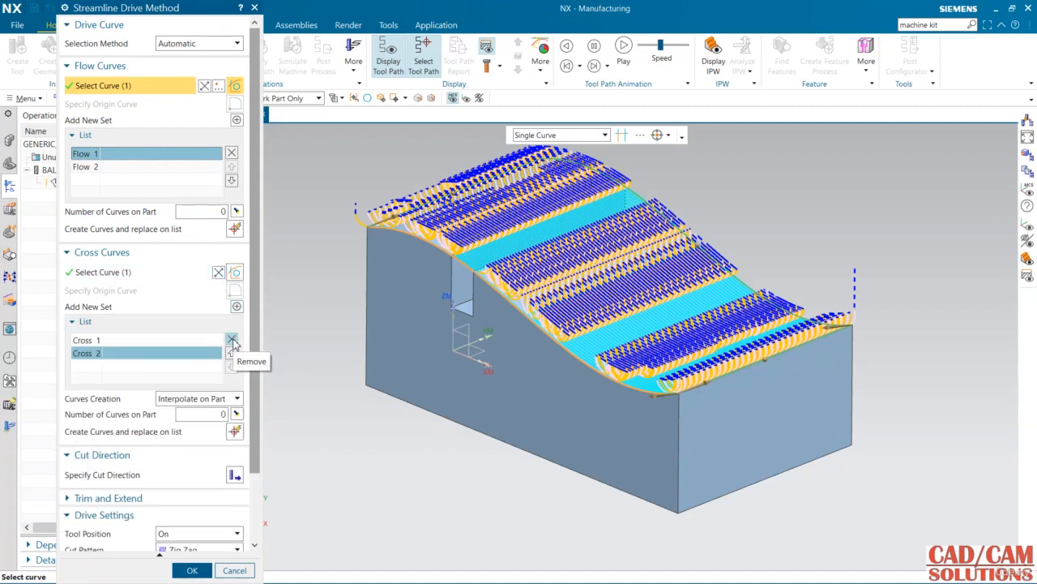
click(232, 341)
click(232, 340)
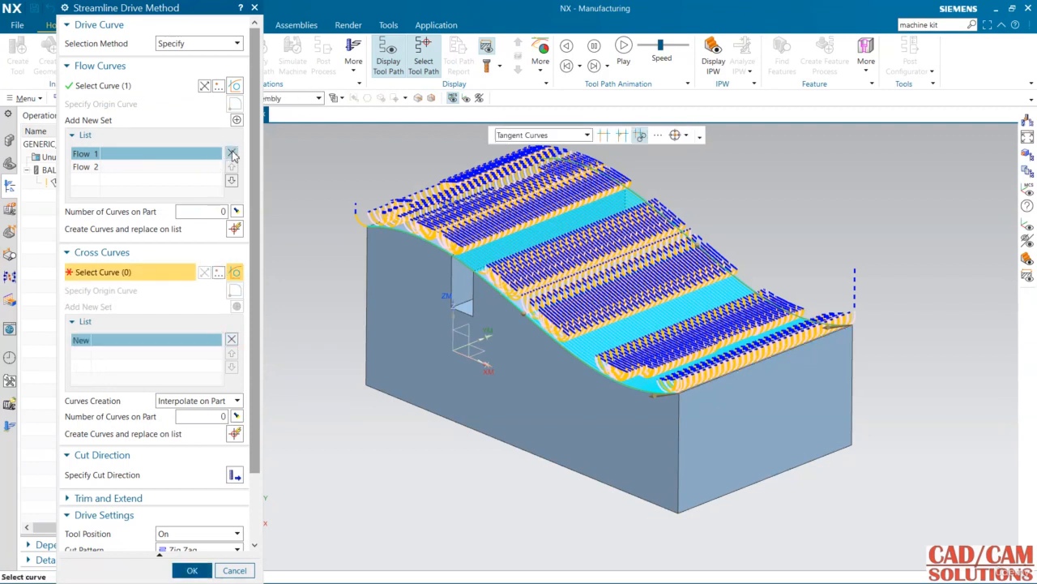
click(232, 153)
click(232, 154)
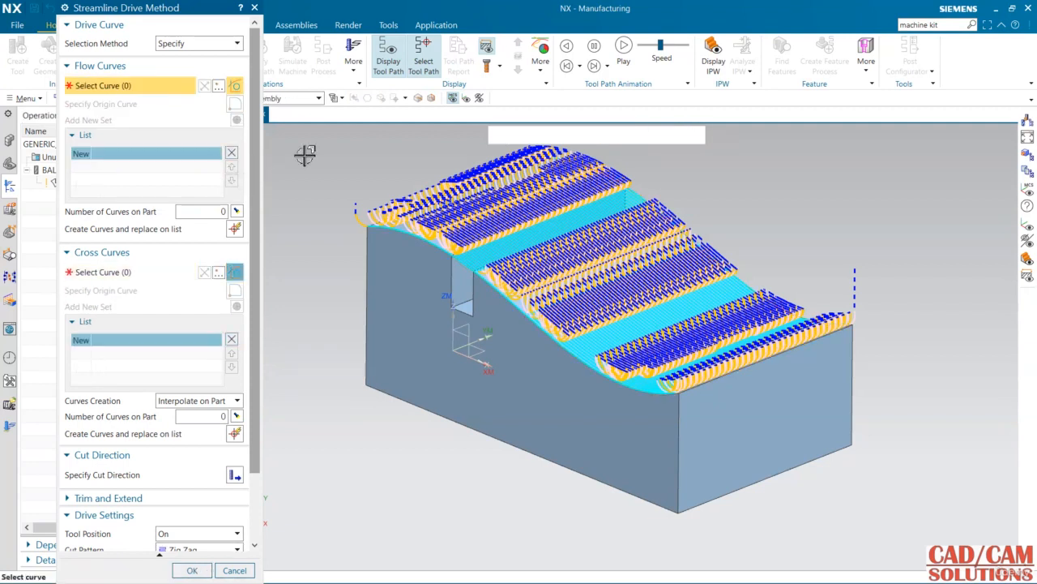
Step: Select the two opposite straight end edges of the curved surface as separate flow curve sets, accept the drive settings and regenerate the tool path
click(389, 219)
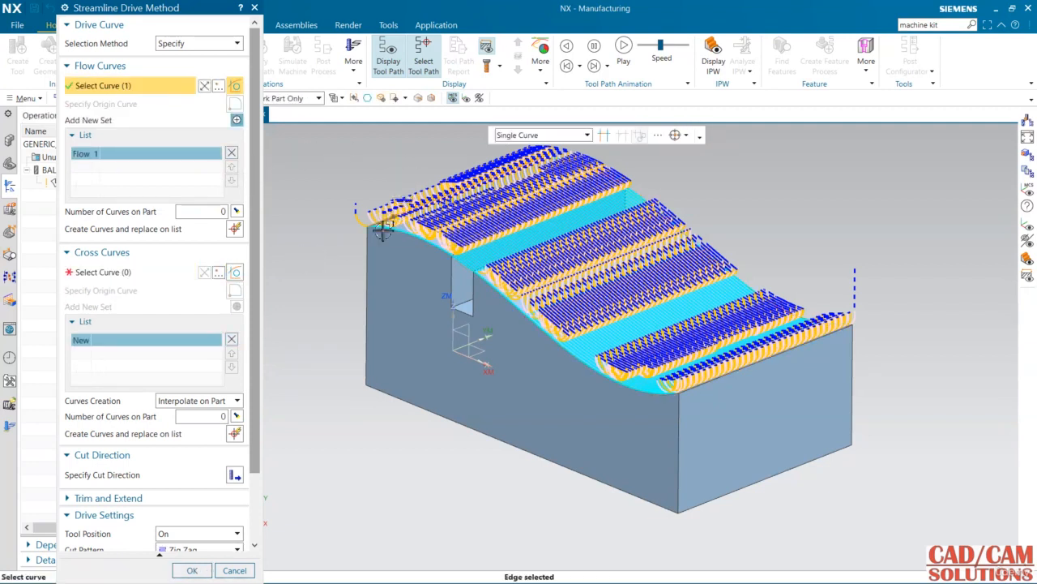
click(237, 120)
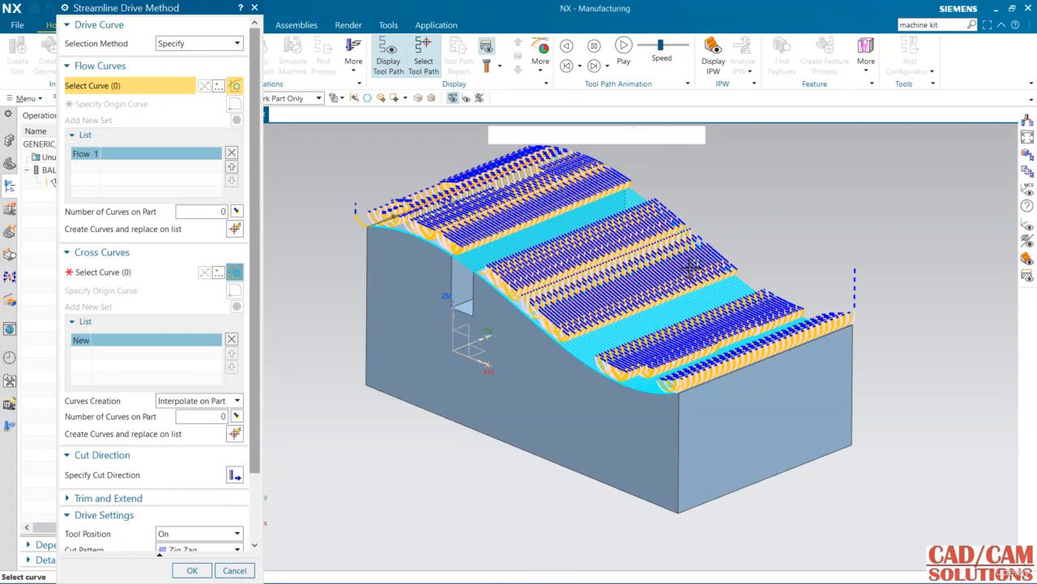
click(706, 390)
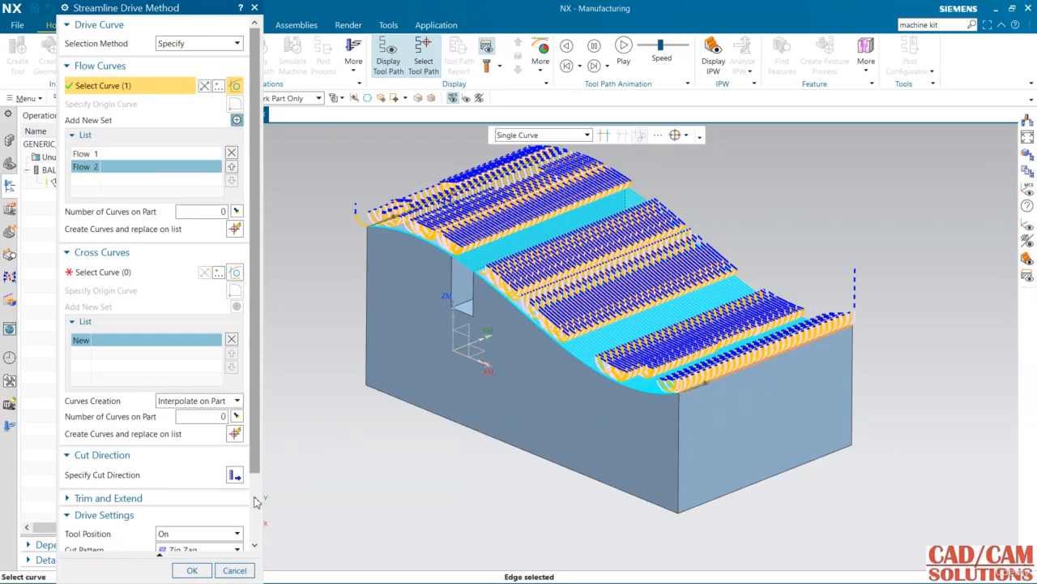
click(194, 570)
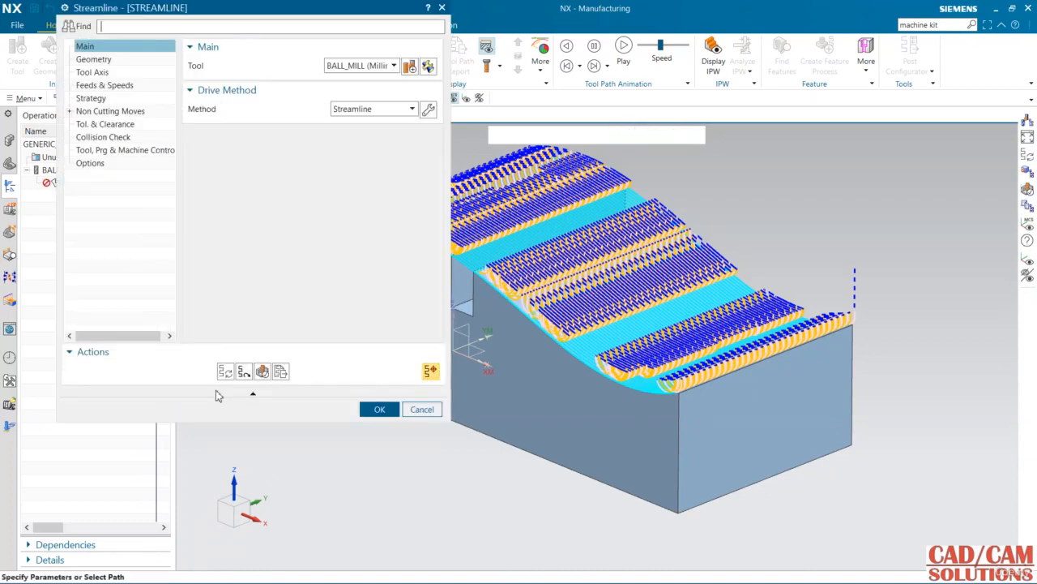
click(225, 371)
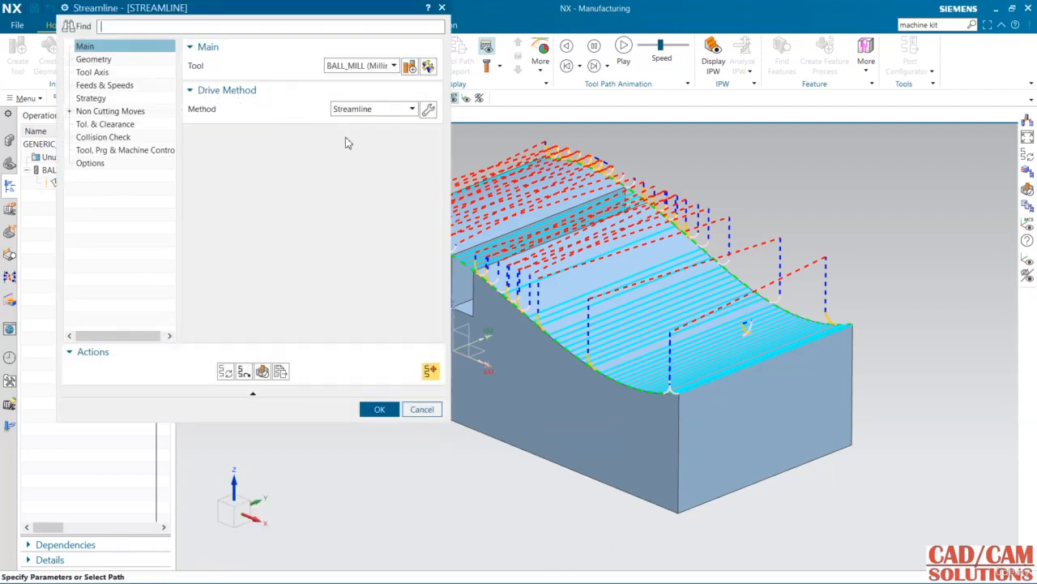
Step: Specify the cut direction lengthwise along the curve from the lower end, regenerate the tool path and accept the Streamline operation
click(427, 110)
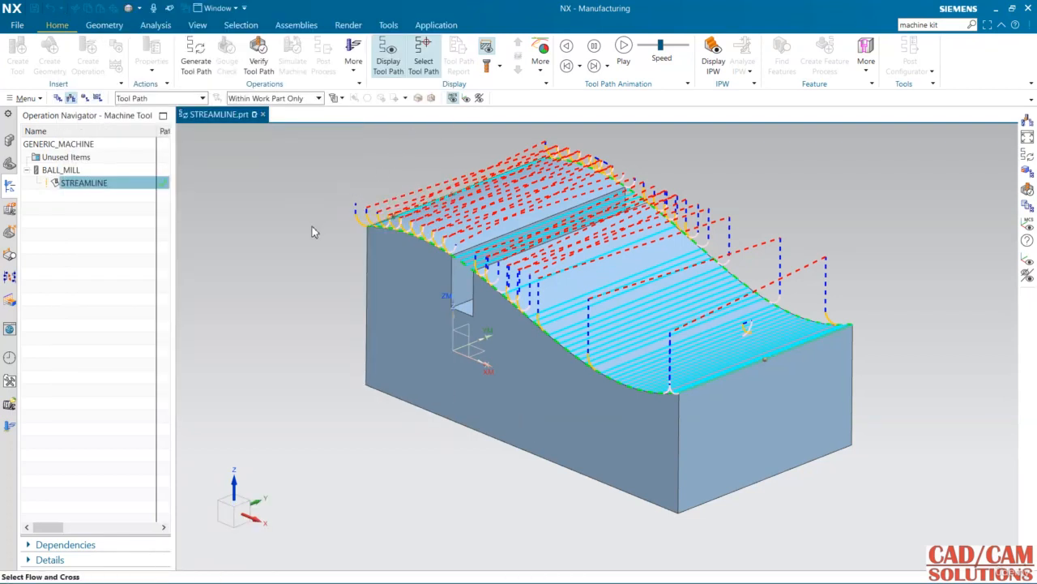
click(235, 476)
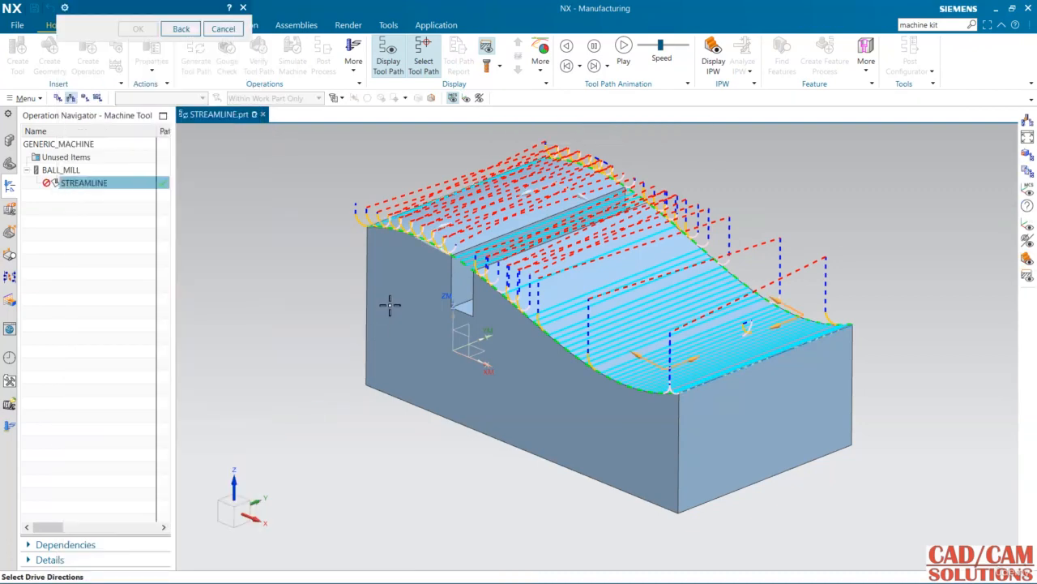
click(643, 357)
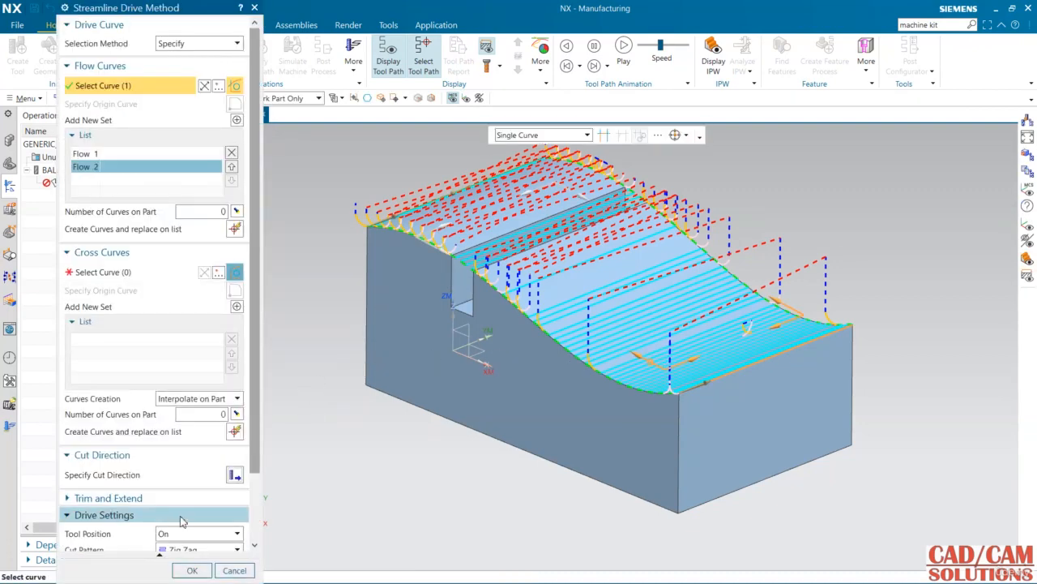
click(193, 570)
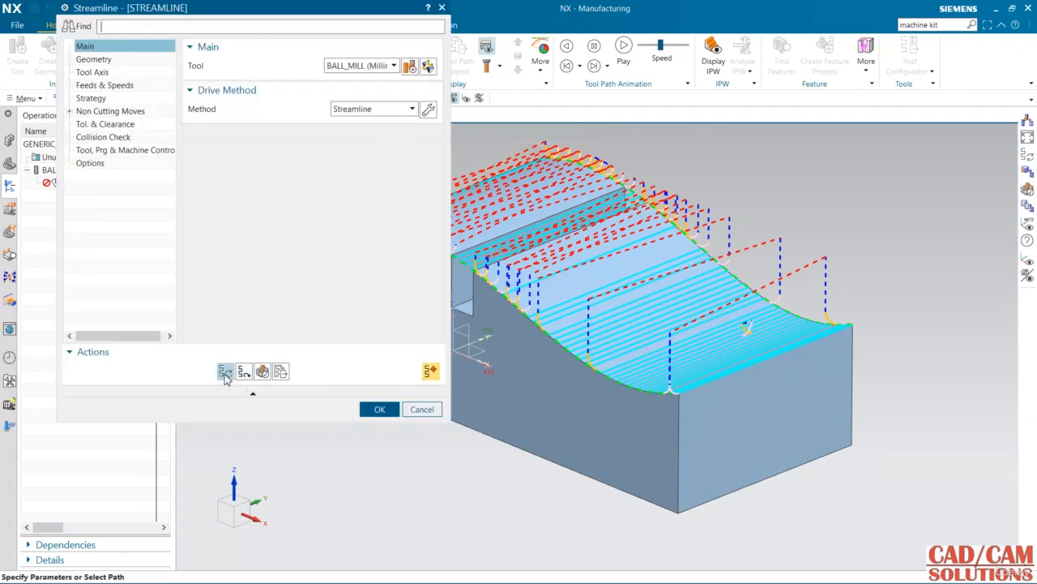
click(225, 370)
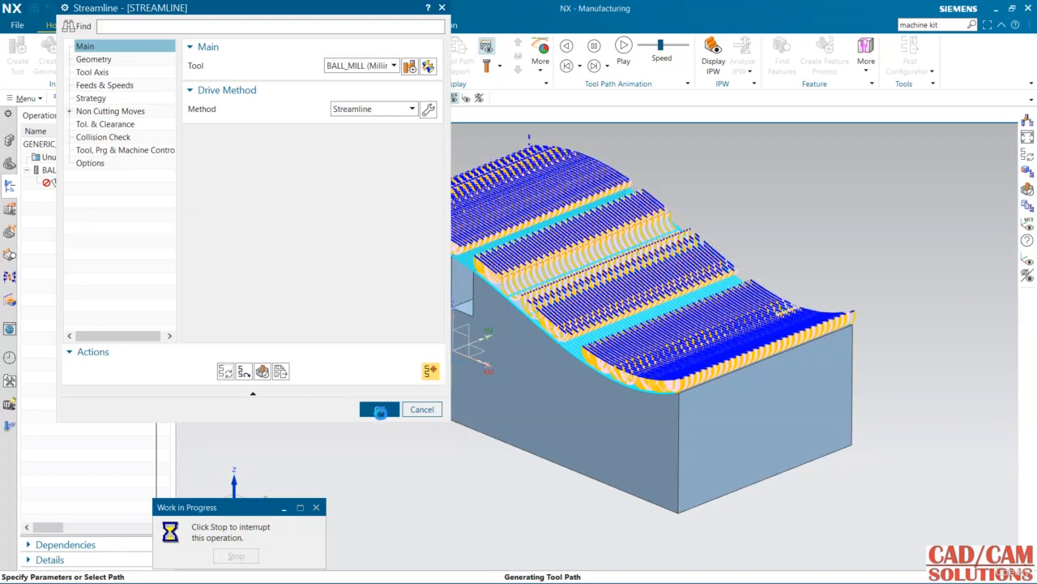
click(378, 410)
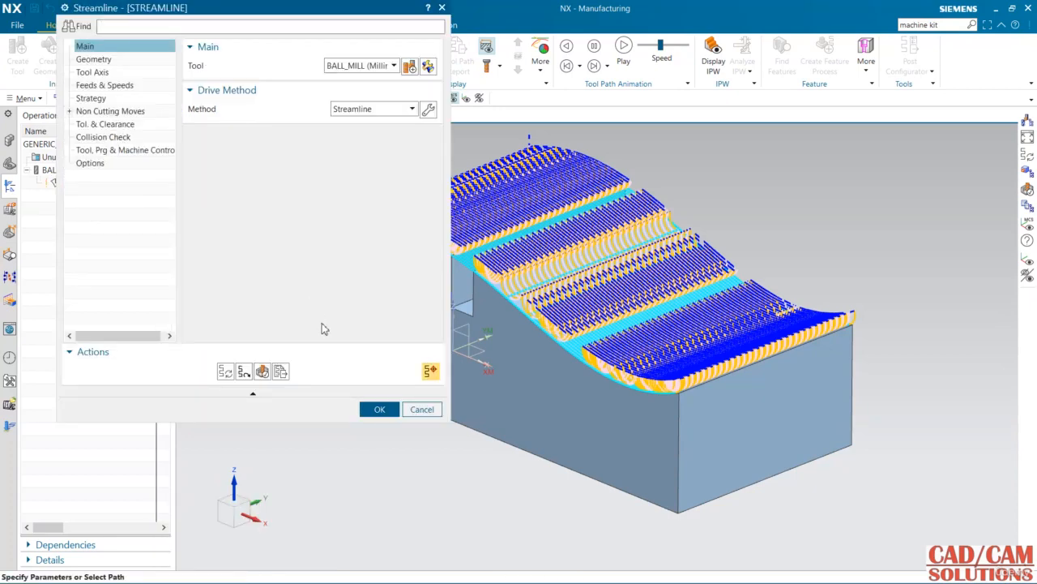
click(379, 409)
Step: Hide the solid Extrude (2) and show the sheet Extrude (3) in the model history, and return to the operation list
click(10, 164)
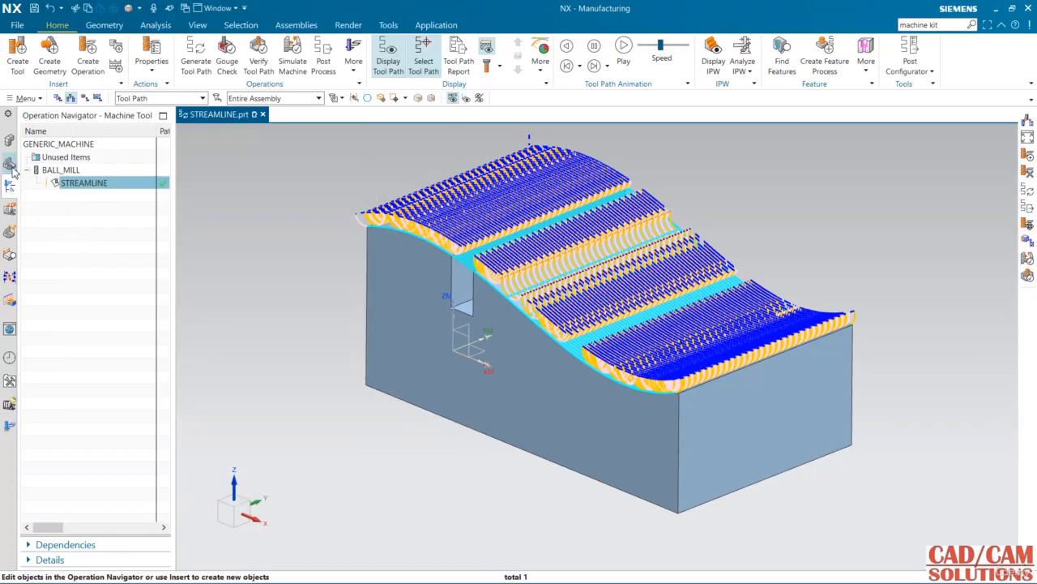
click(47, 209)
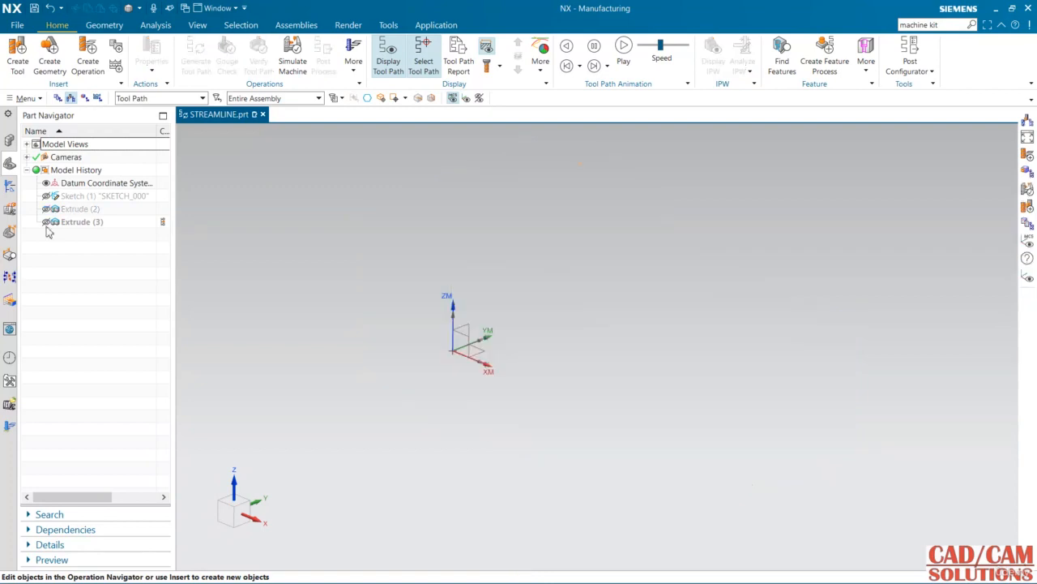
click(47, 222)
click(10, 185)
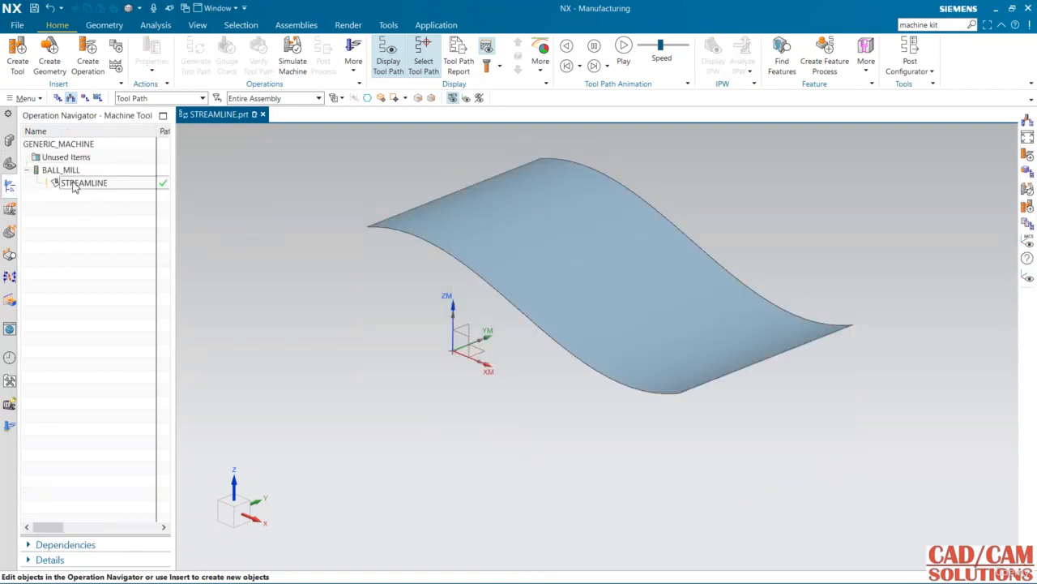
Step: Replace the STREAMLINE operation's flow curves with the two opposite straight end edges of the Extrude (3) sheet
click(73, 184)
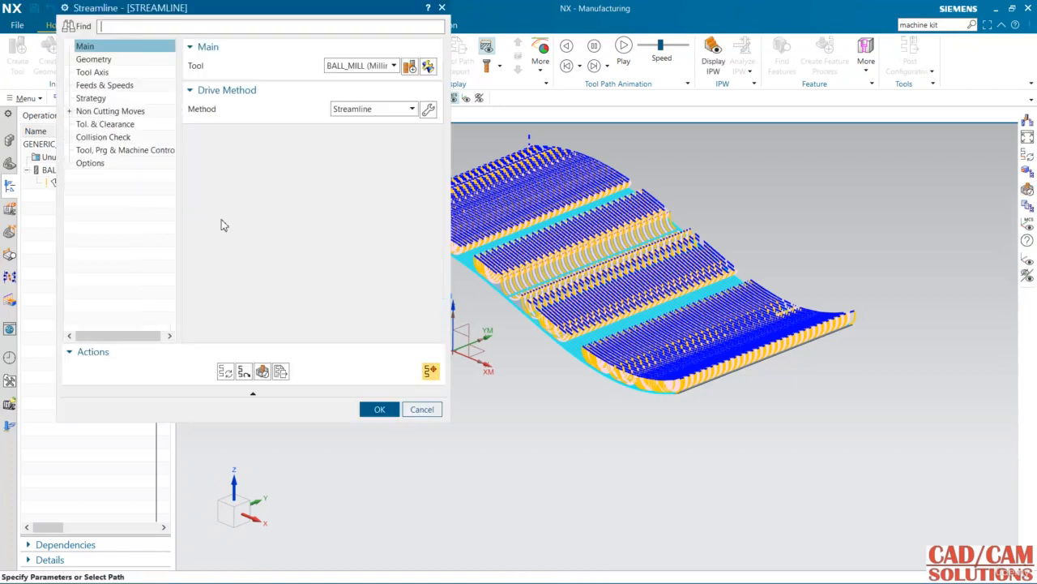
click(427, 110)
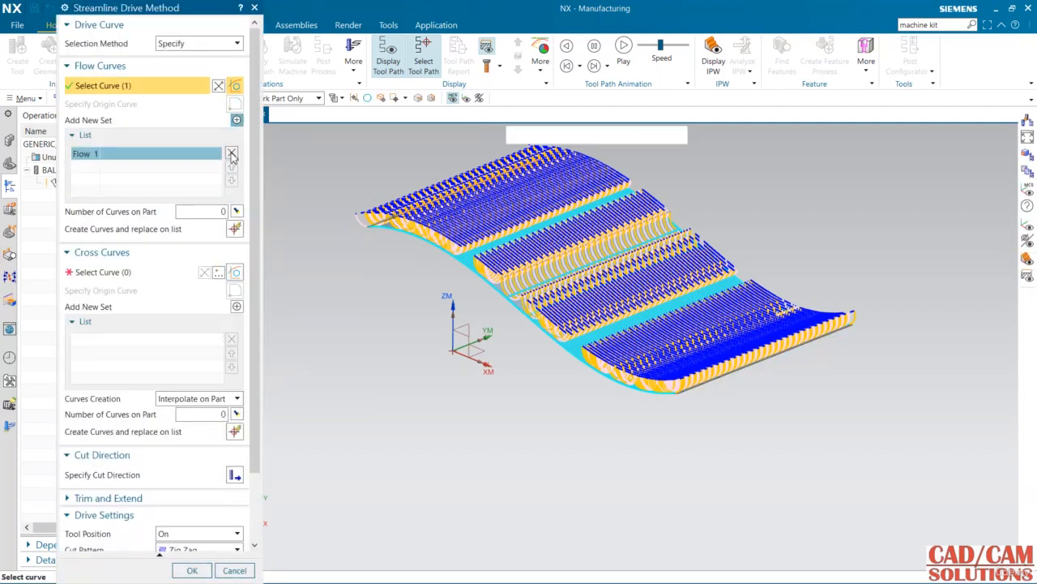
click(231, 154)
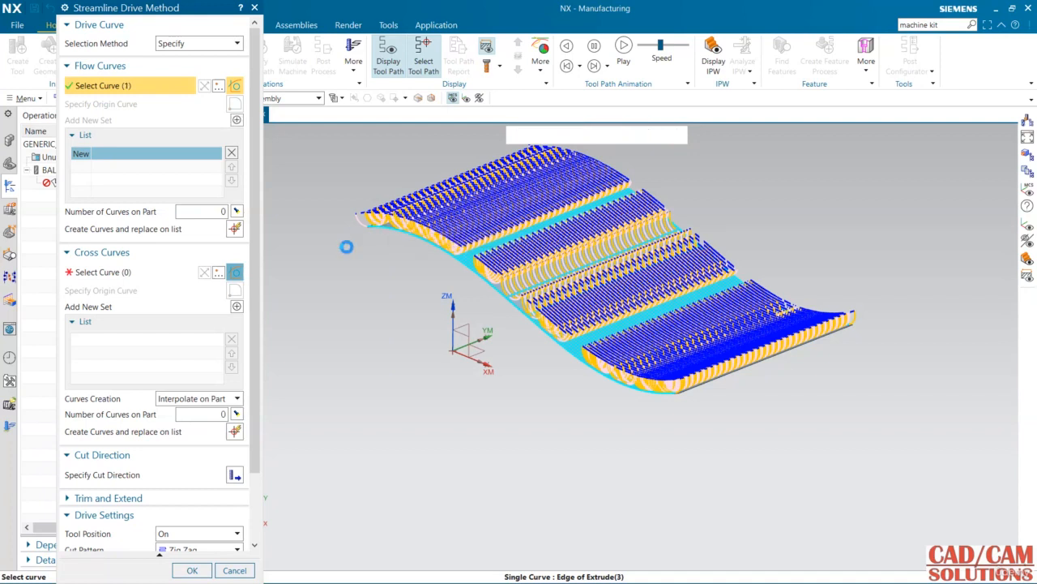
middle_click(723, 429)
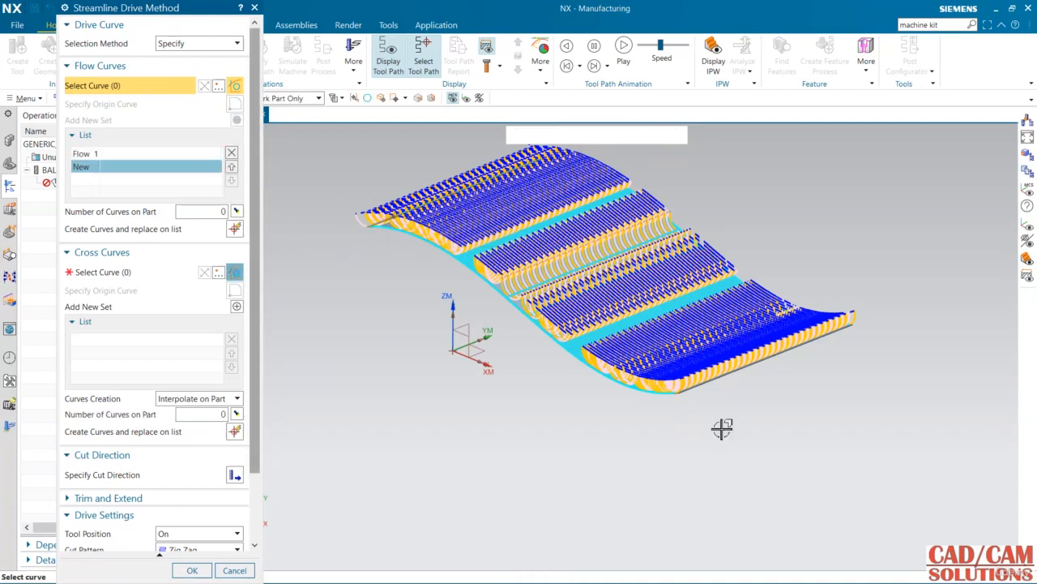
click(719, 405)
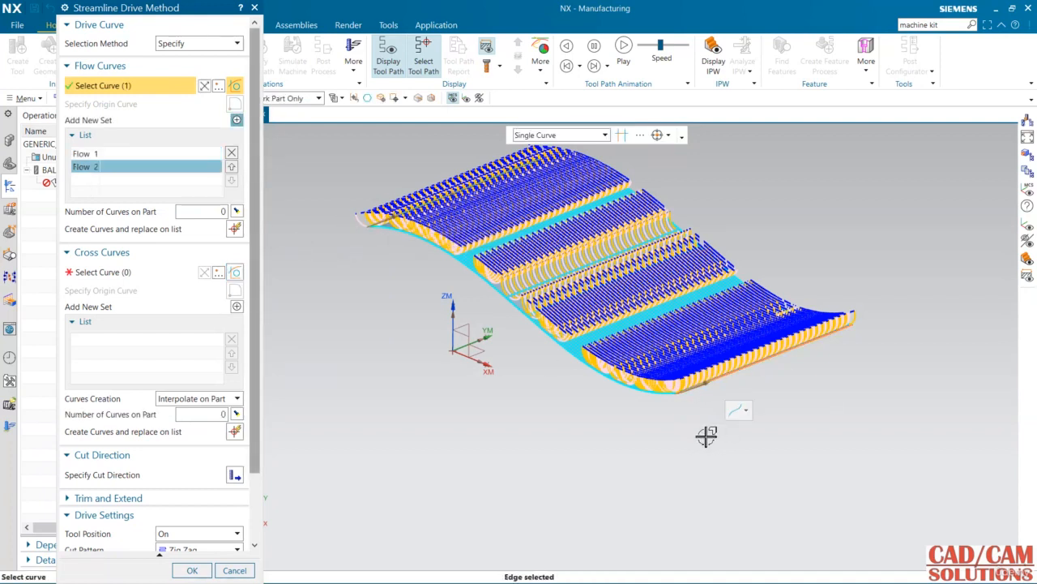
Step: Specify the cut direction lengthwise from the sheet's upper end, accept the drive settings and regenerate the tool path
click(234, 475)
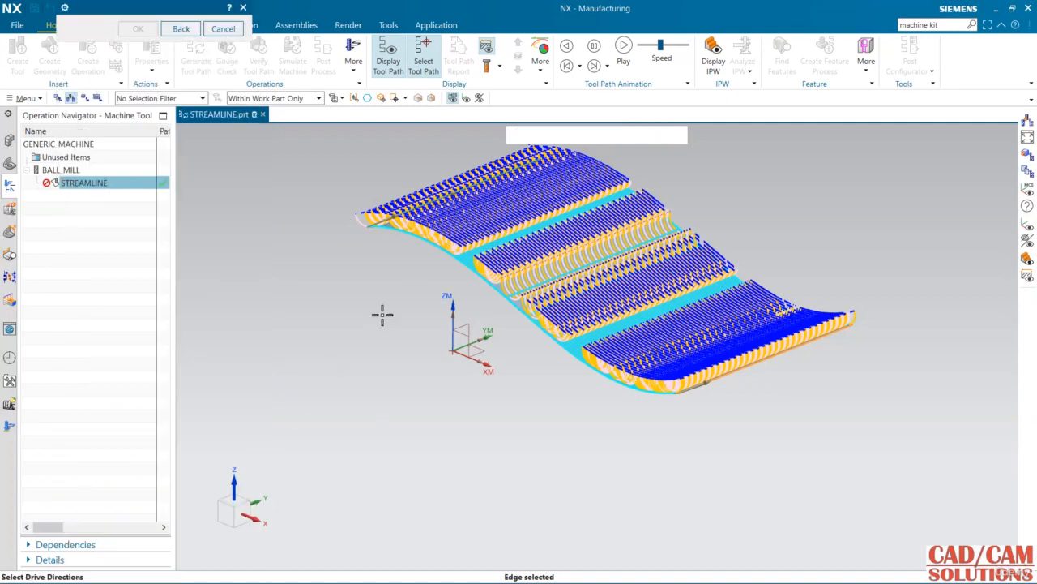
click(442, 254)
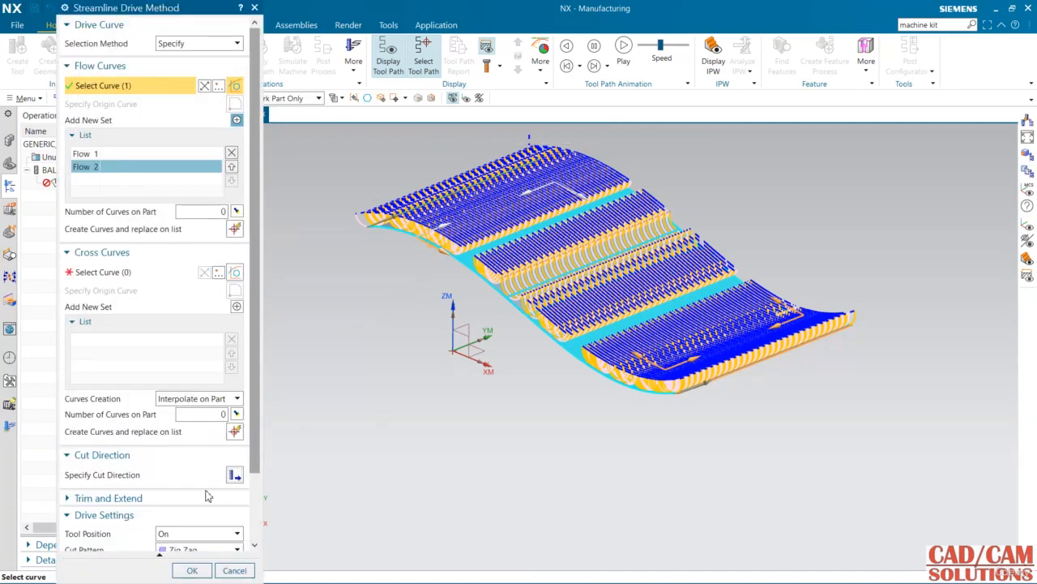
click(187, 568)
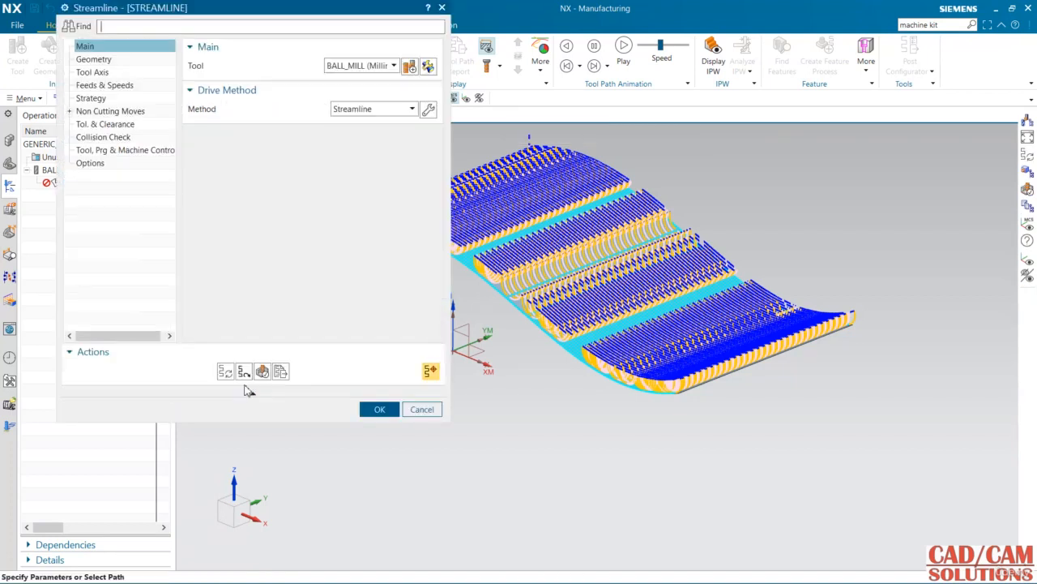
click(225, 370)
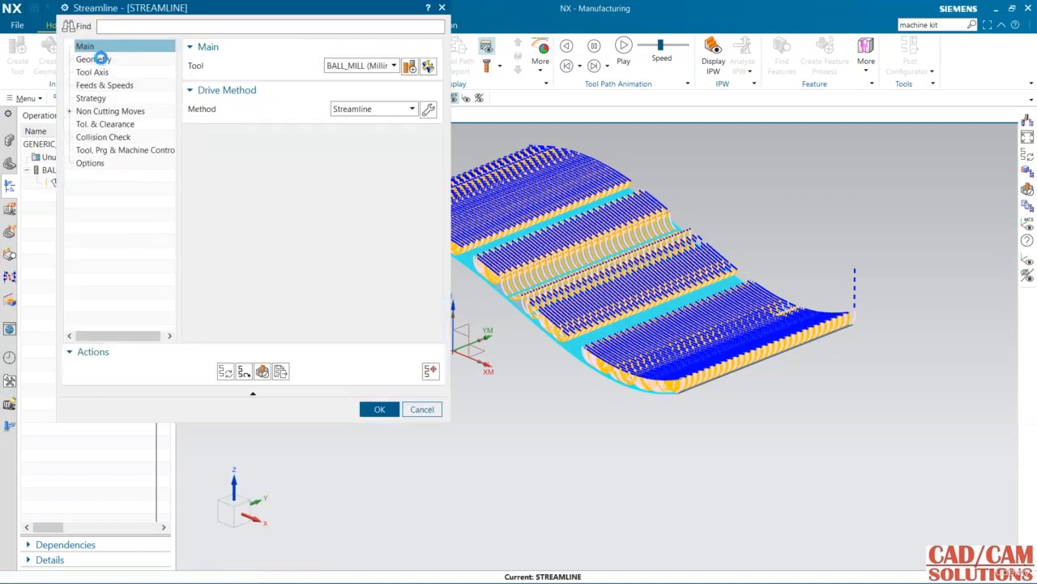
Step: Set the Streamline operation's geometry parent to MCS_MILL and regenerate the tool path
click(97, 60)
click(355, 65)
click(343, 80)
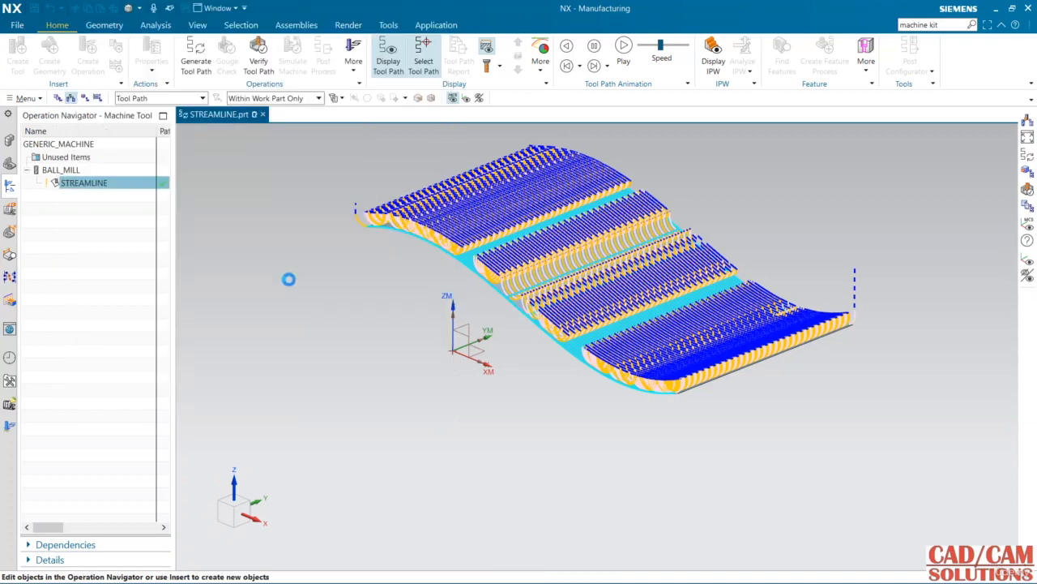
click(226, 370)
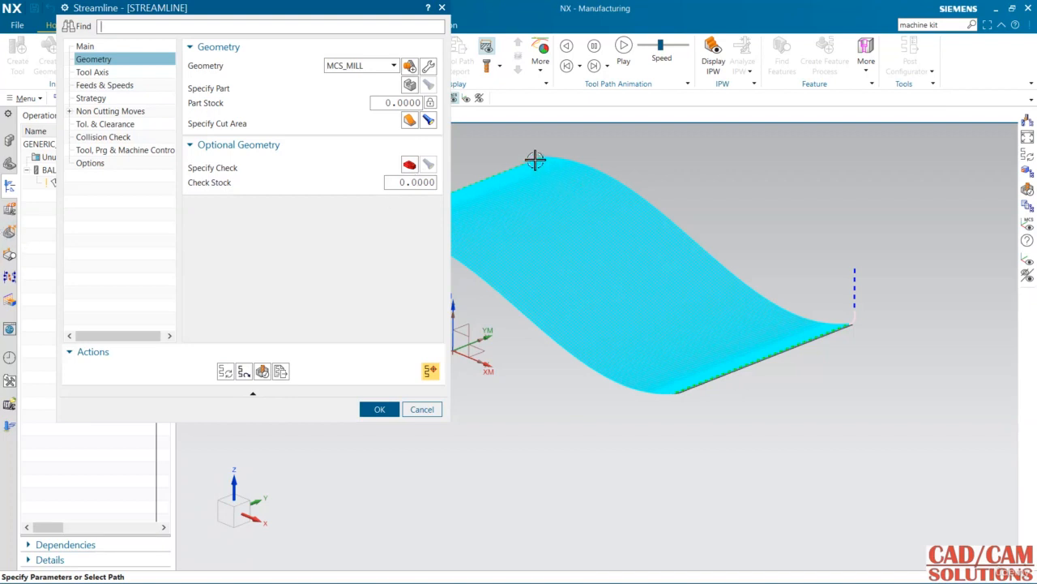
Step: Accept the Streamline operation's settings with the regenerated tool path and return to the operation list
shift+middle_drag(535, 160, 560, 203)
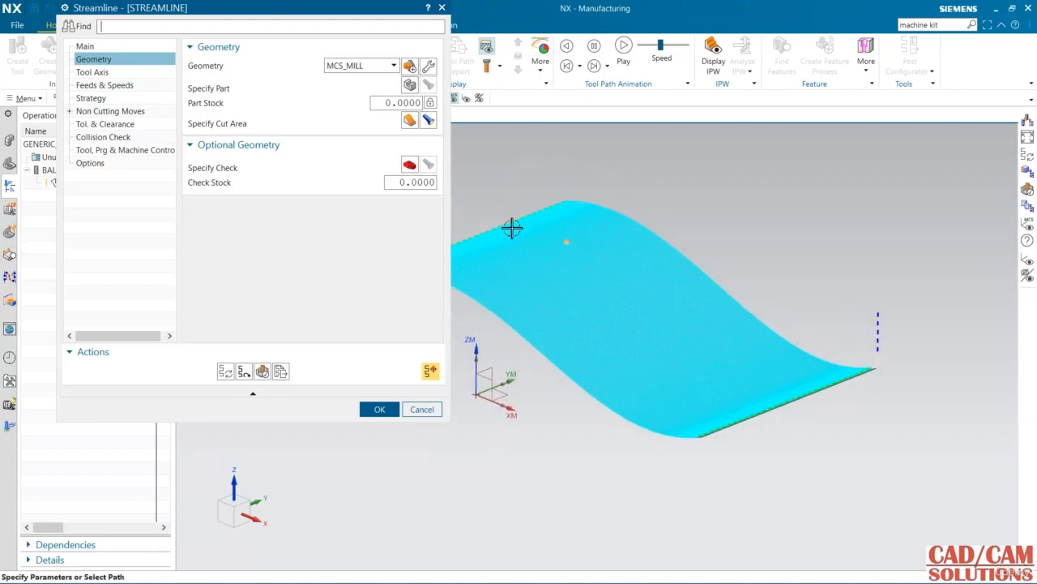
scroll(518, 231, up, 1)
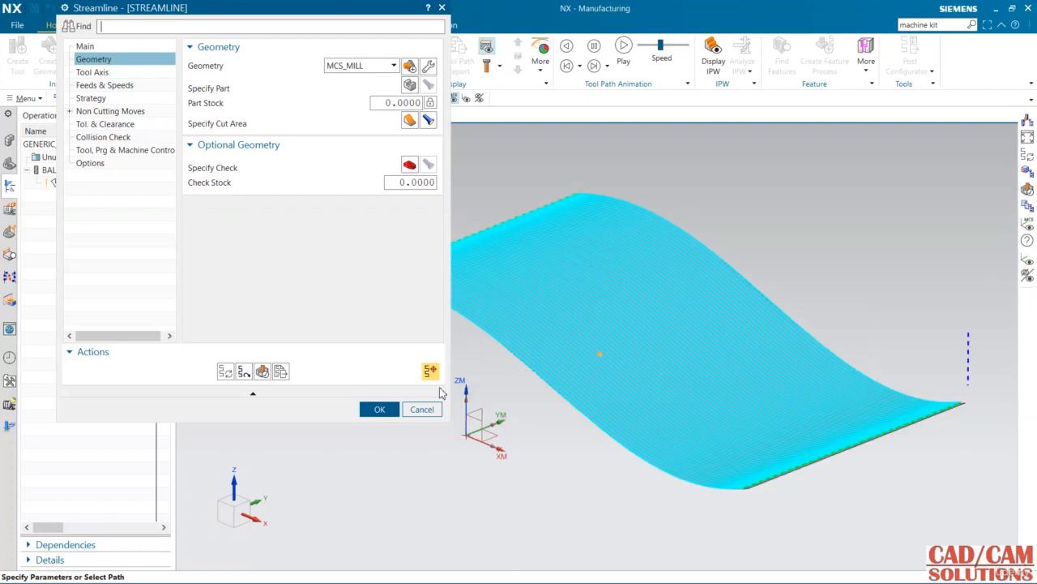
click(379, 409)
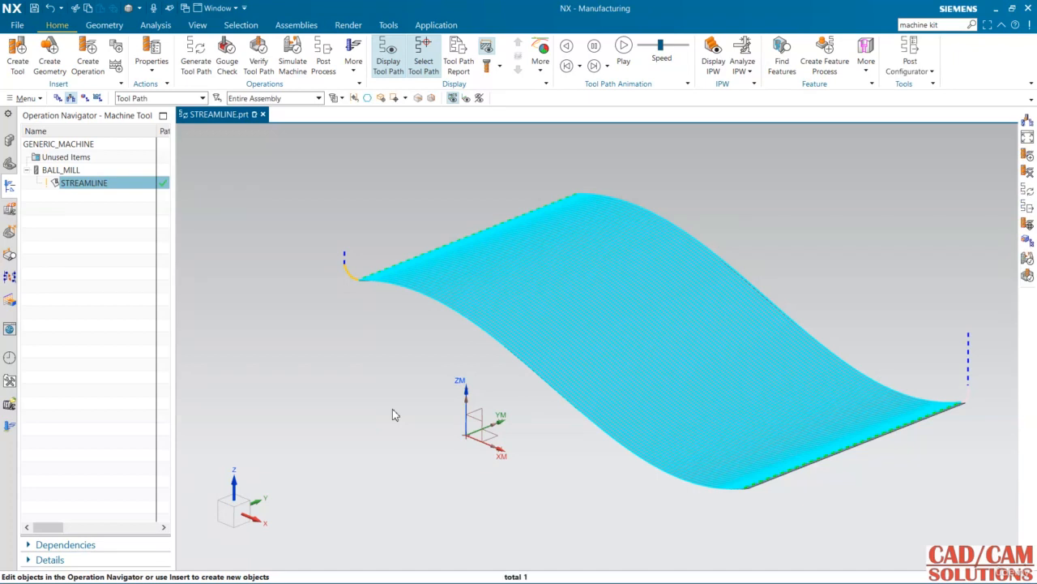
Step: Hide the sheet Extrude (3), show the solid Extrude (2), and display the STREAMLINE operation's tool path over the solid
click(9, 166)
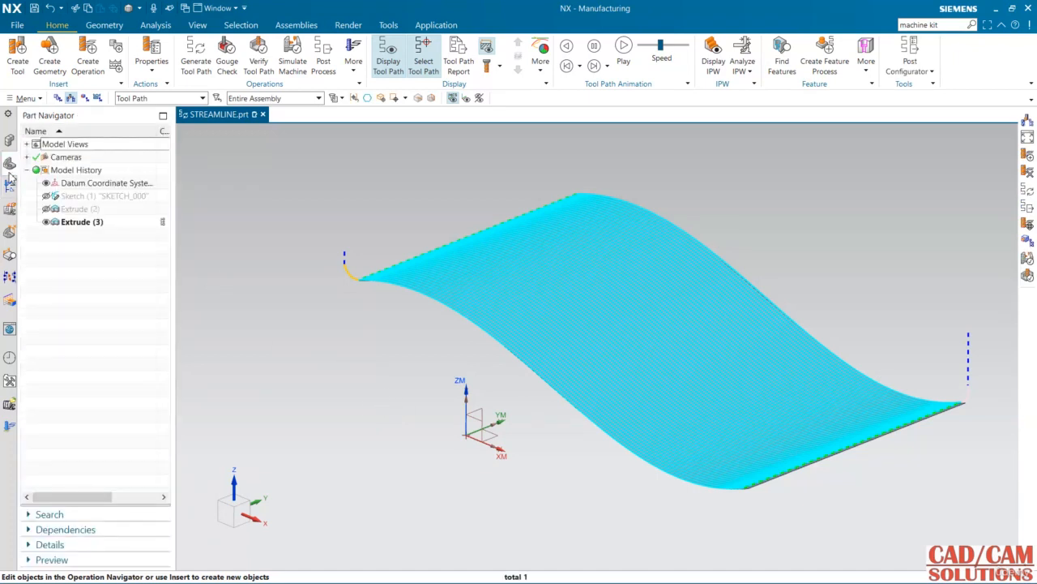
click(47, 222)
click(46, 209)
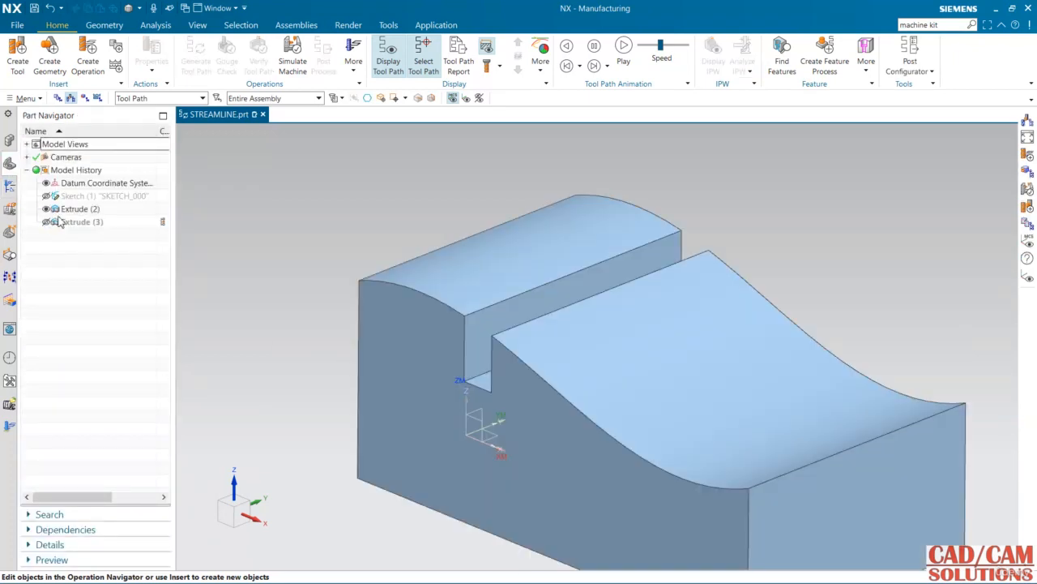
click(9, 187)
click(89, 186)
scroll(295, 275, up, 1)
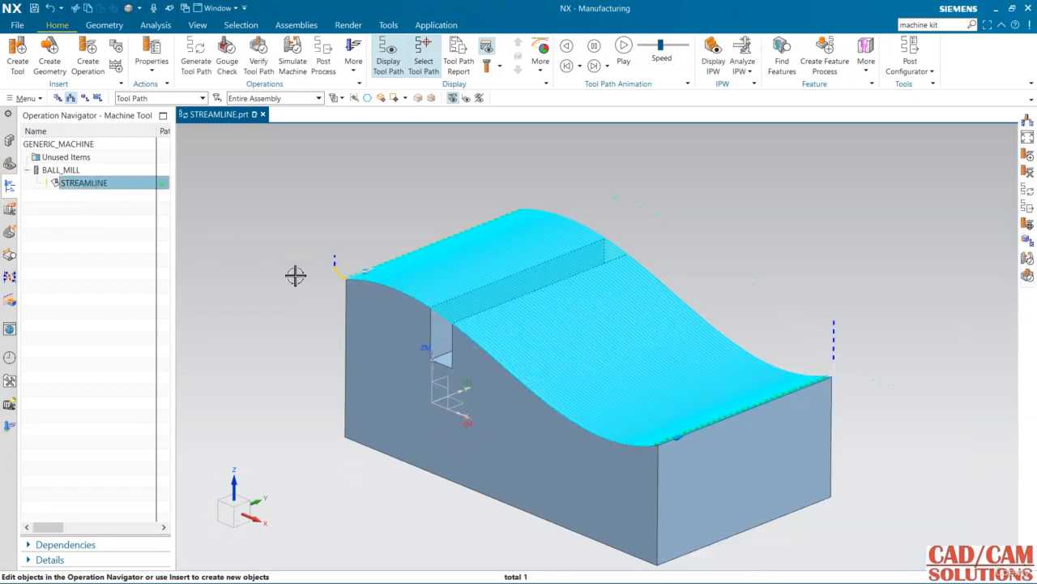
middle_drag(290, 290, 291, 292)
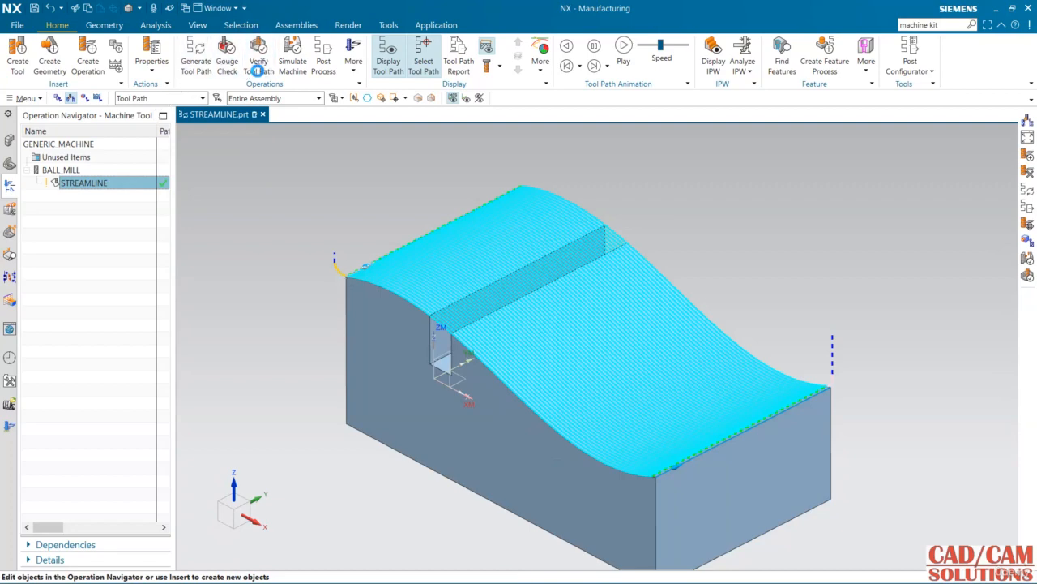
Step: Verify the STREAMLINE tool path by replaying the tool motion at animation speed 8, then stop the replay and close the visualization
click(258, 61)
click(81, 166)
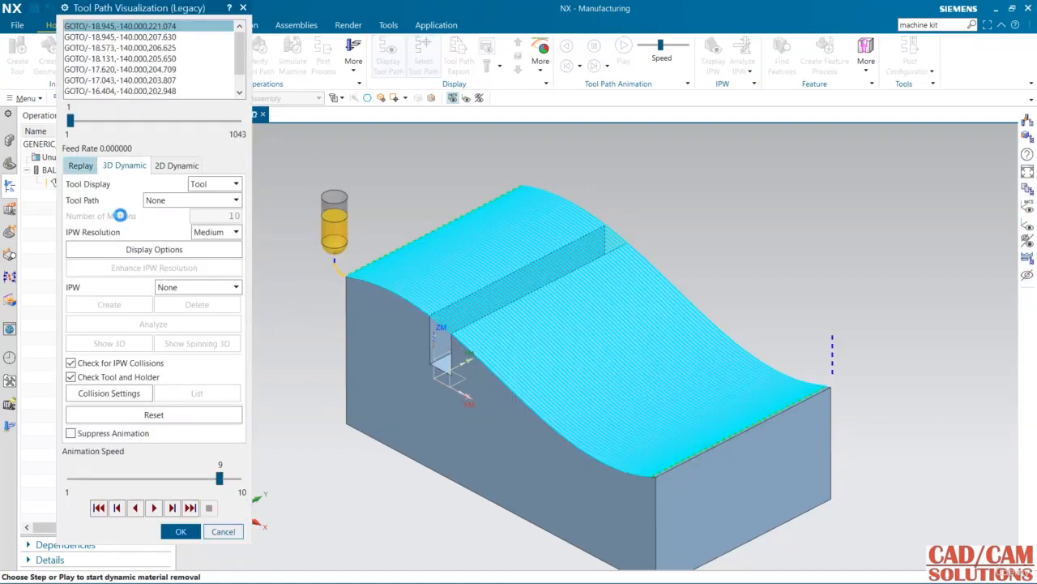
click(179, 481)
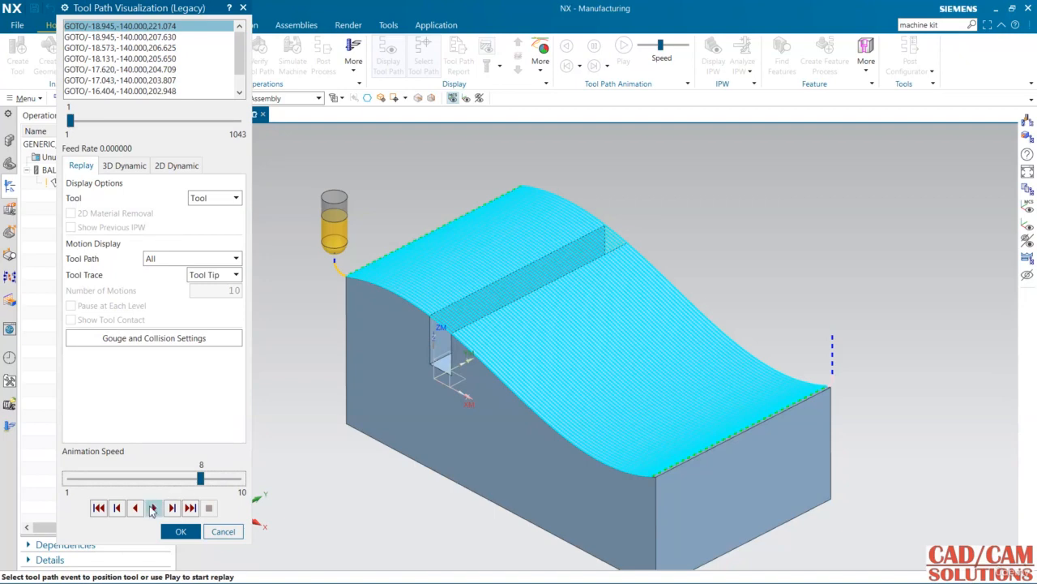
click(153, 508)
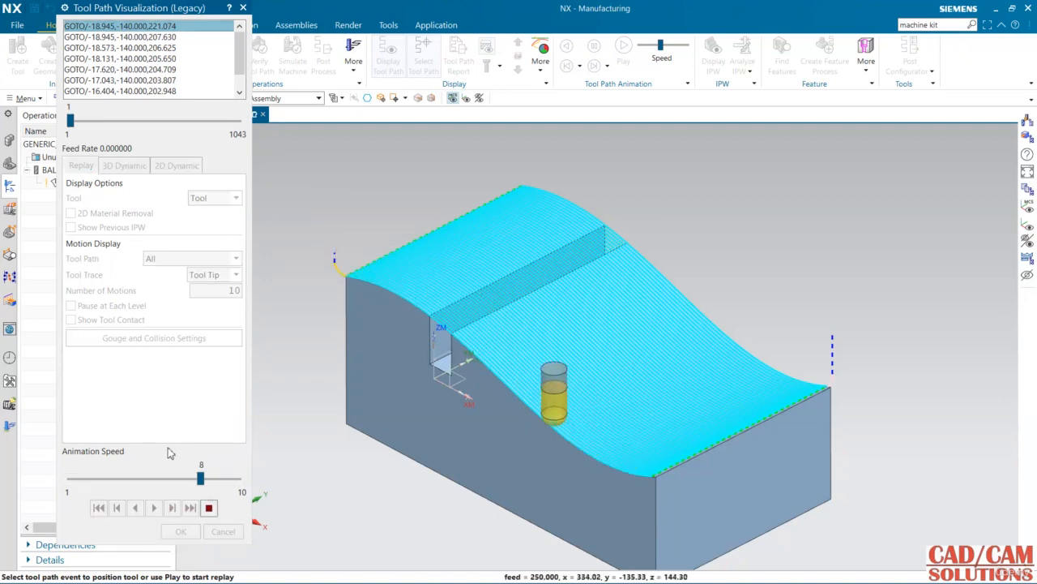
click(209, 508)
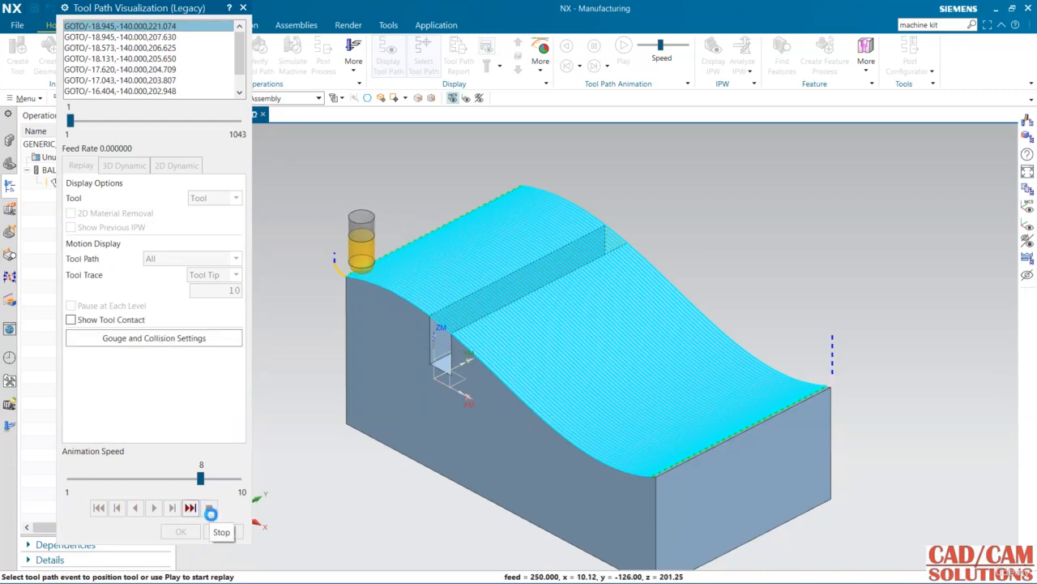
click(193, 532)
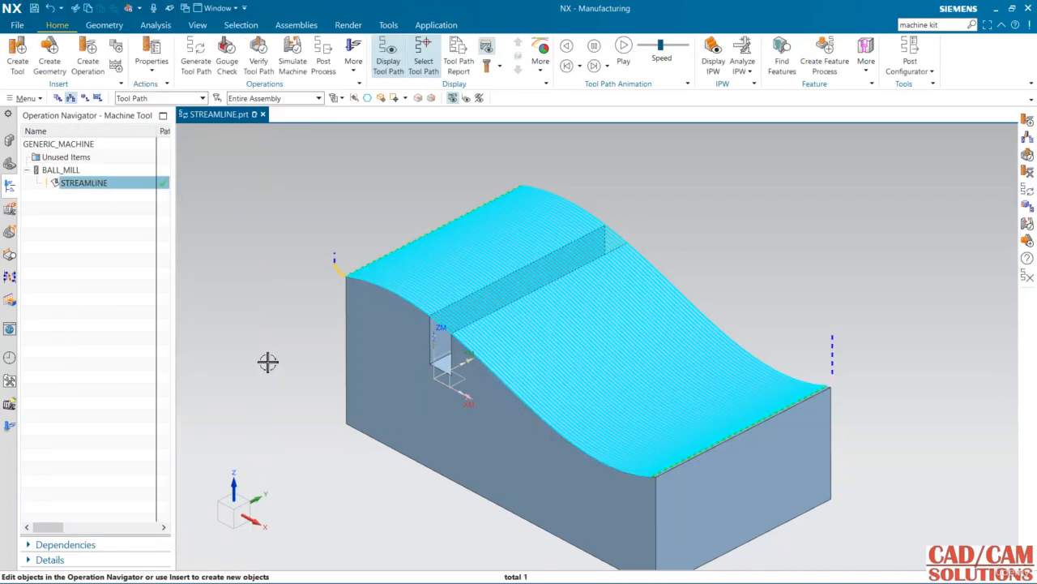
middle_drag(267, 361, 273, 322)
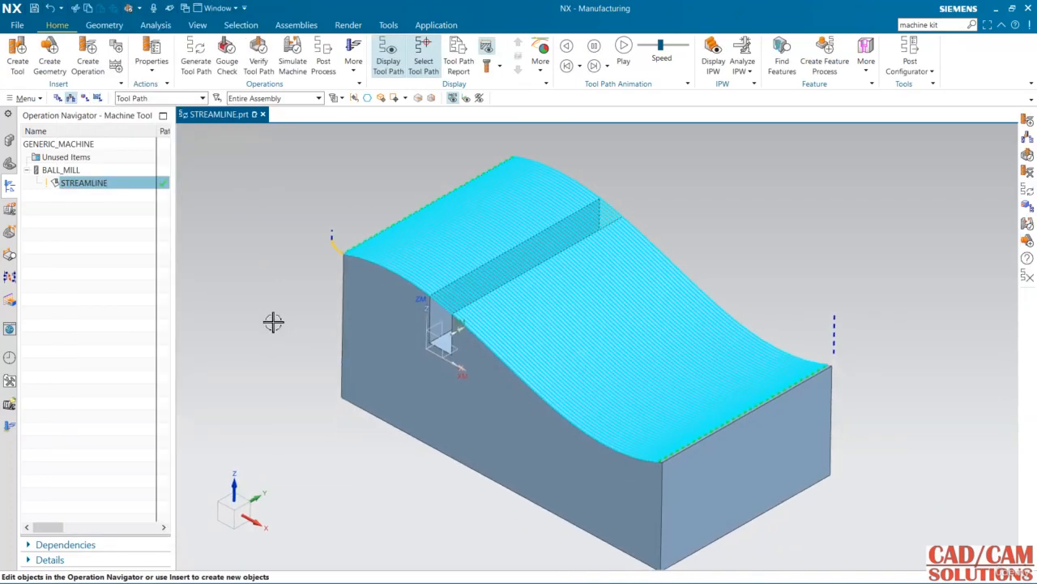